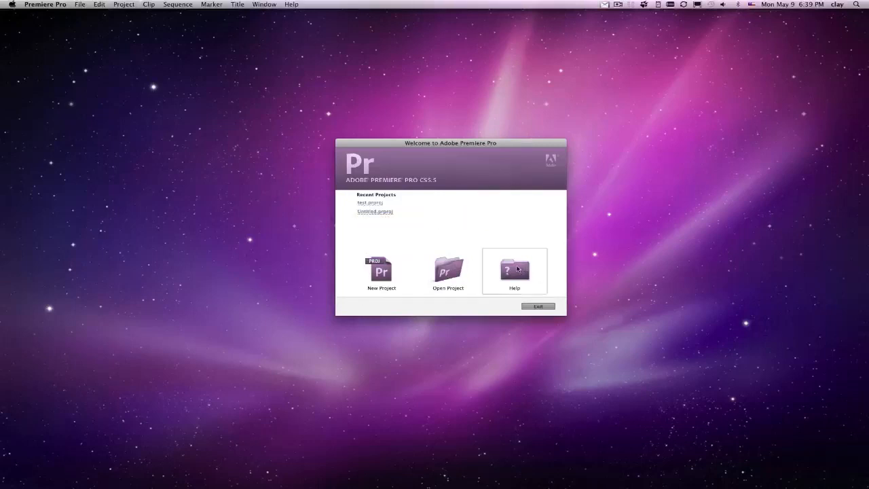
Step: Create a new project named Demo in the Intro to Premiere folder, with the capture format kept at DV
click(519, 270)
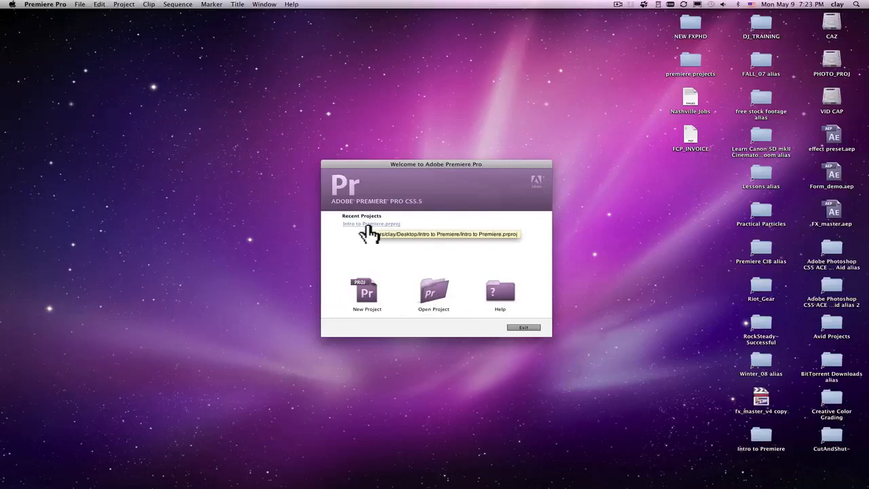
click(370, 296)
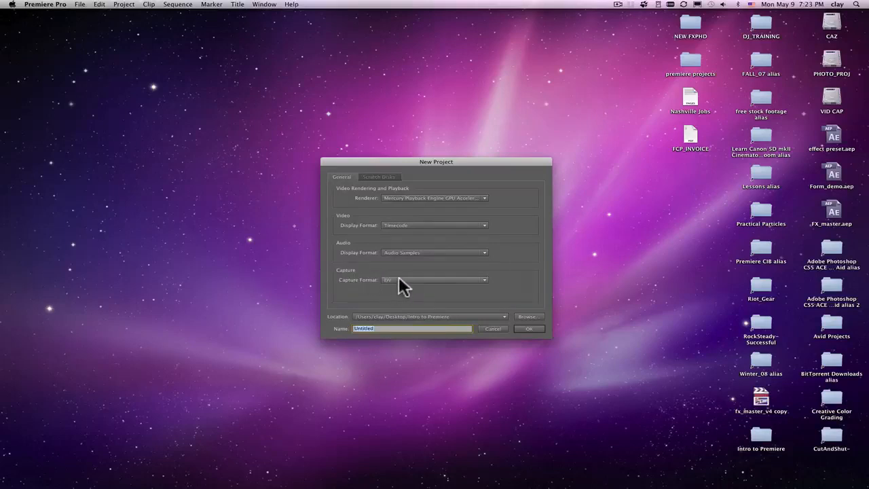
click(389, 281)
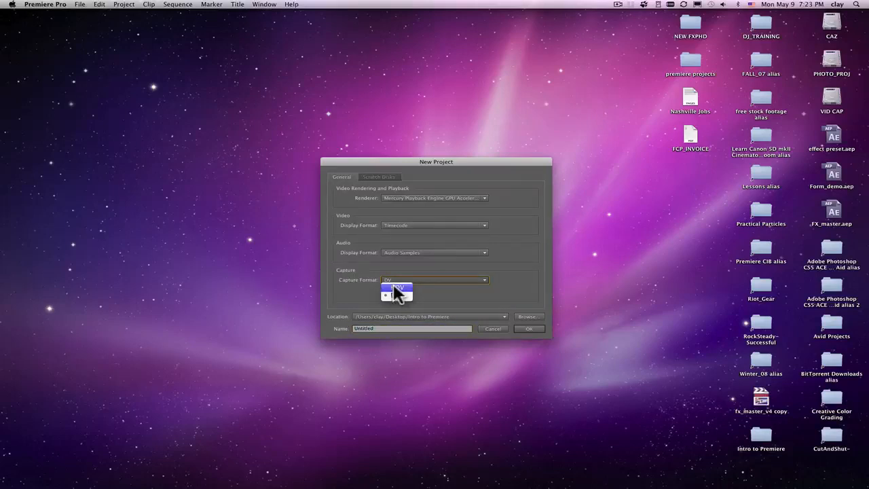
click(396, 295)
click(378, 329)
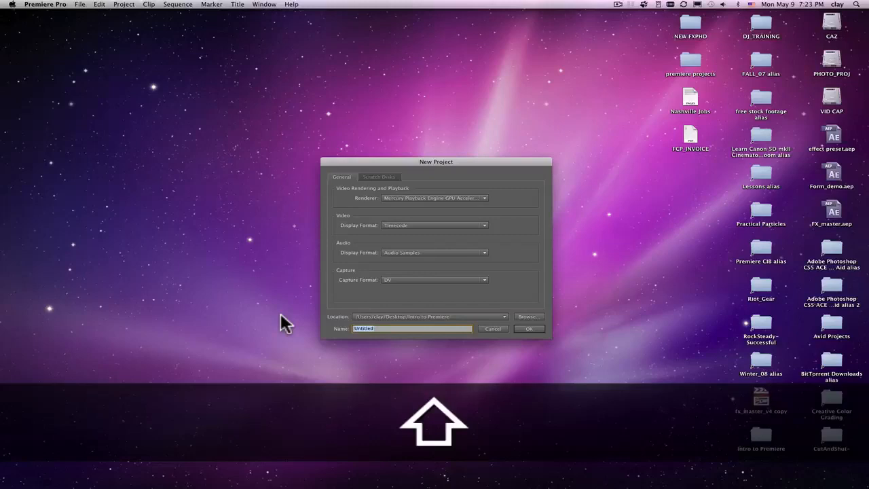
text(Demo)
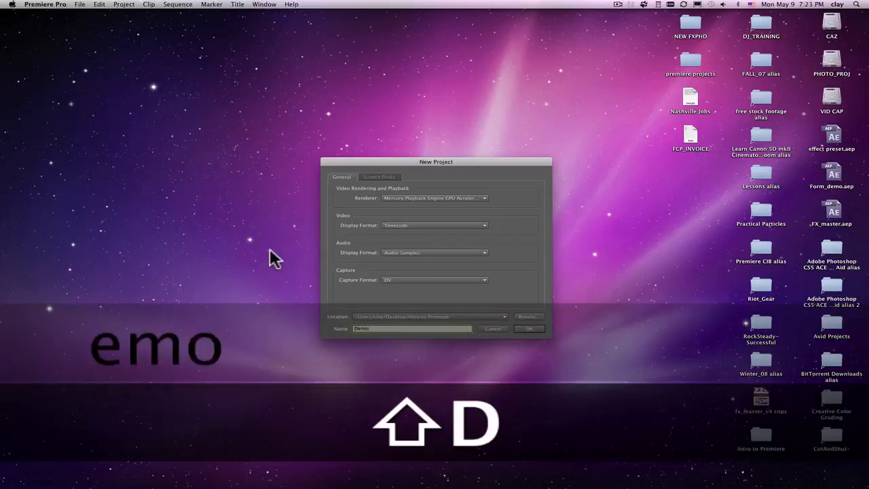
click(526, 329)
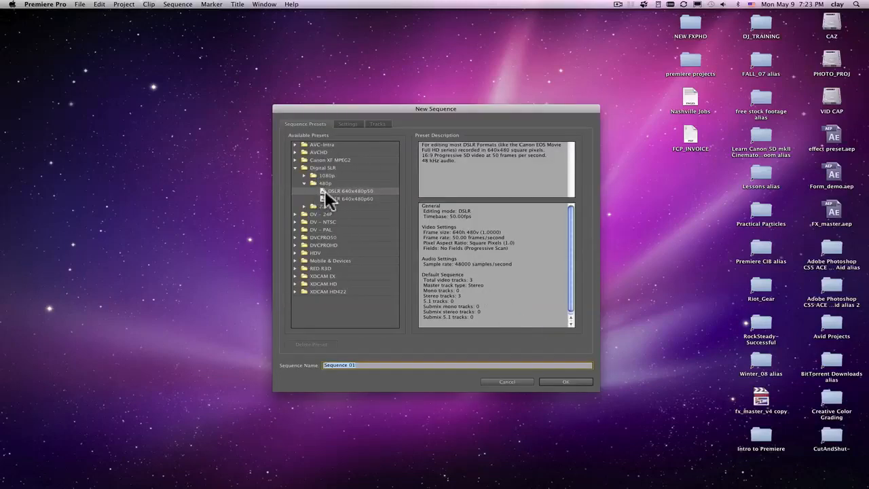
Step: Review the DV - NTSC Standard 32kHz sequence preset and dismiss the new sequence setup without creating one
click(302, 221)
click(296, 222)
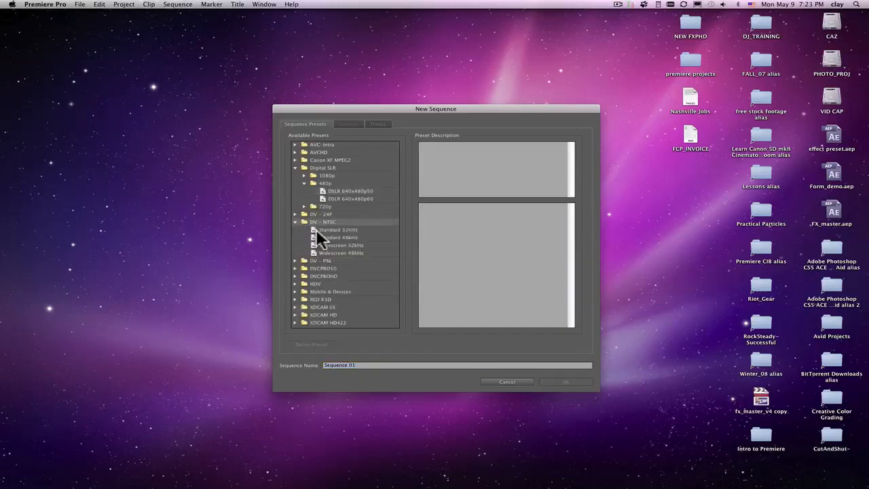
click(319, 229)
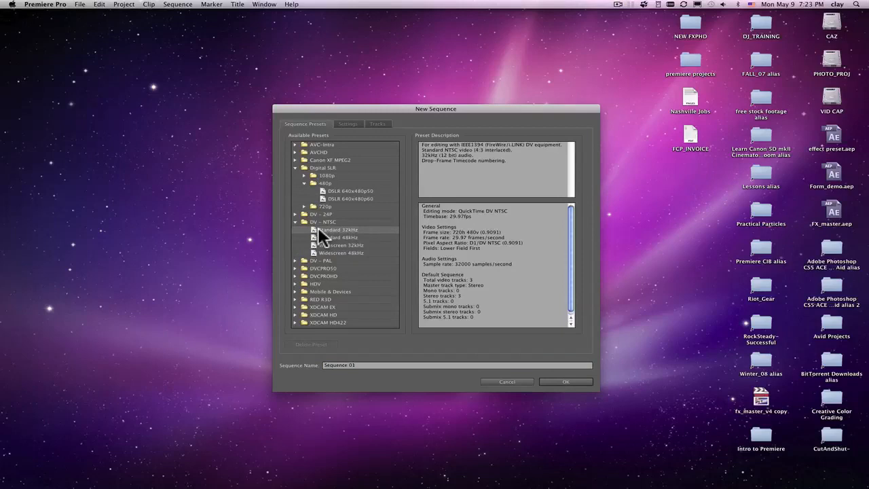
click(506, 381)
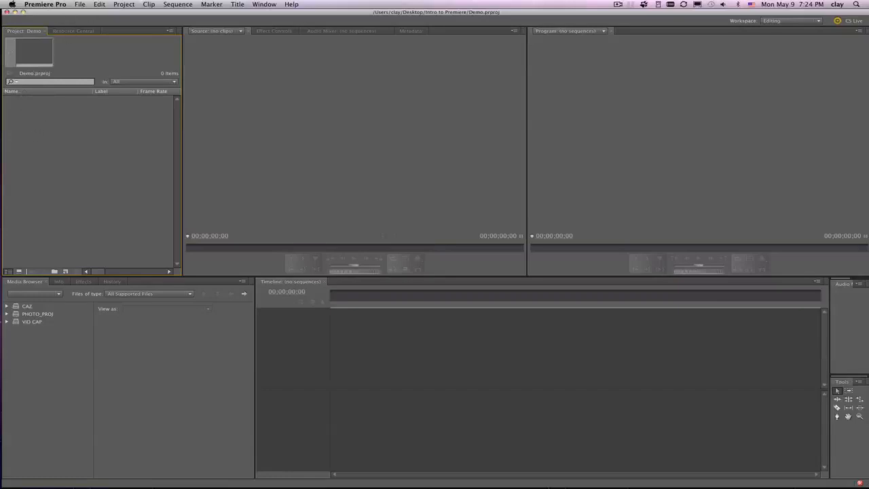
Step: Import MVI_8020.MOV from the Intro to Premiere folder on the desktop into the project
click(79, 4)
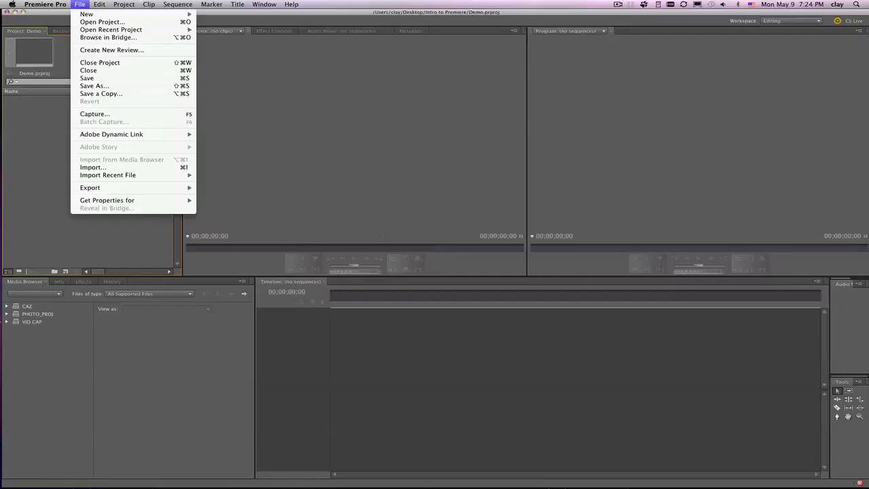
click(79, 163)
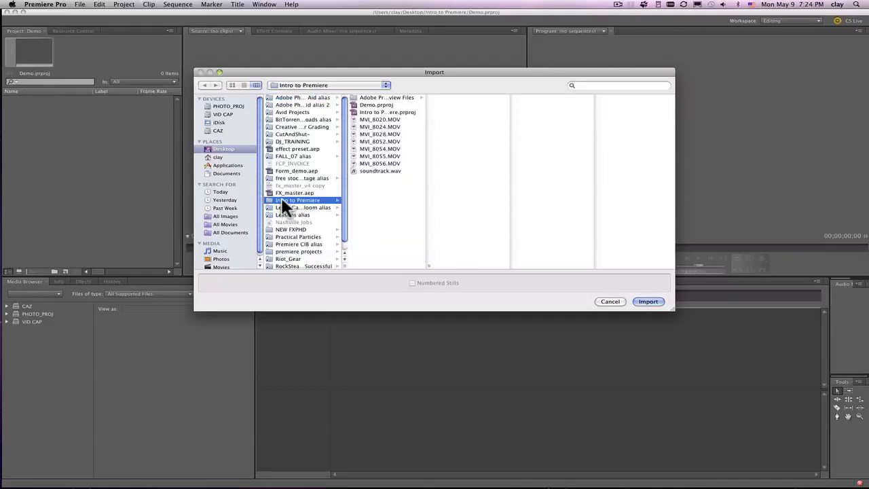
click(356, 118)
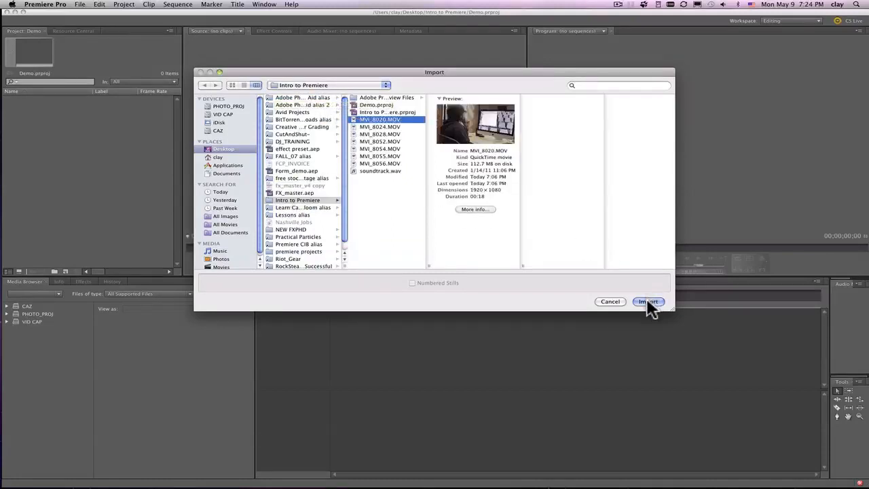
click(649, 302)
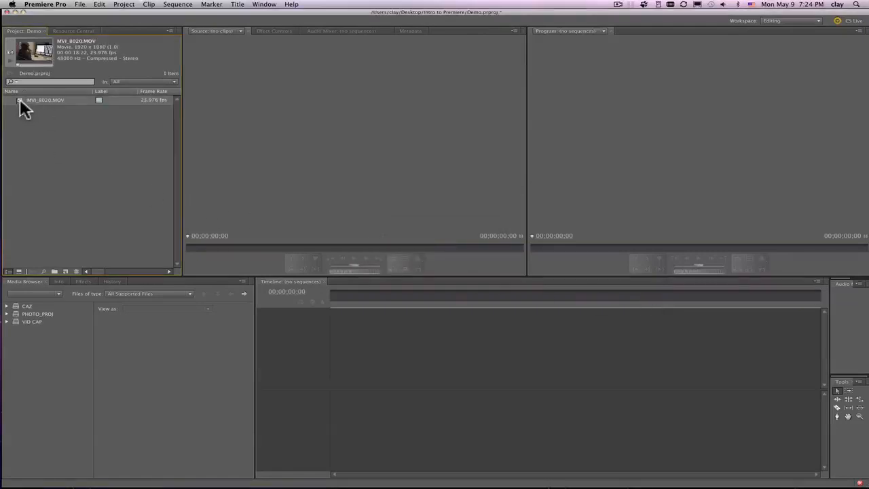
Step: Import MVI_8028.MOV from the Intro to Premiere folder into the project
click(23, 127)
key(super+i)
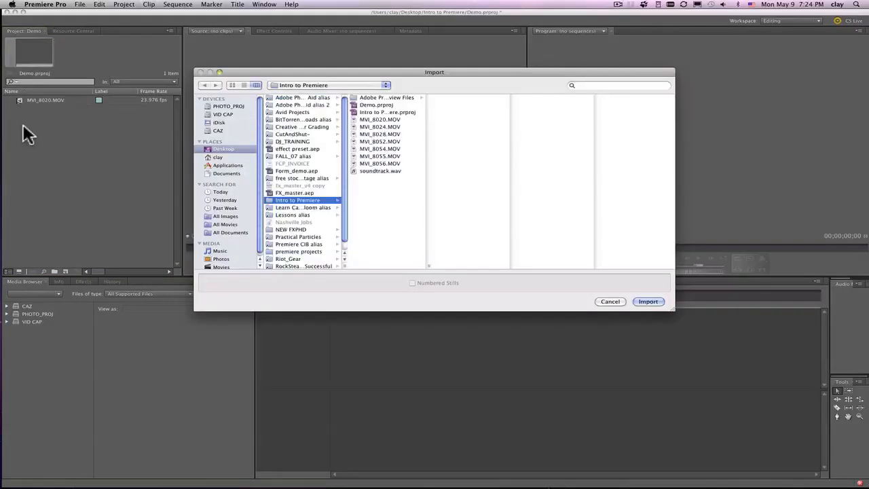
double_click(365, 133)
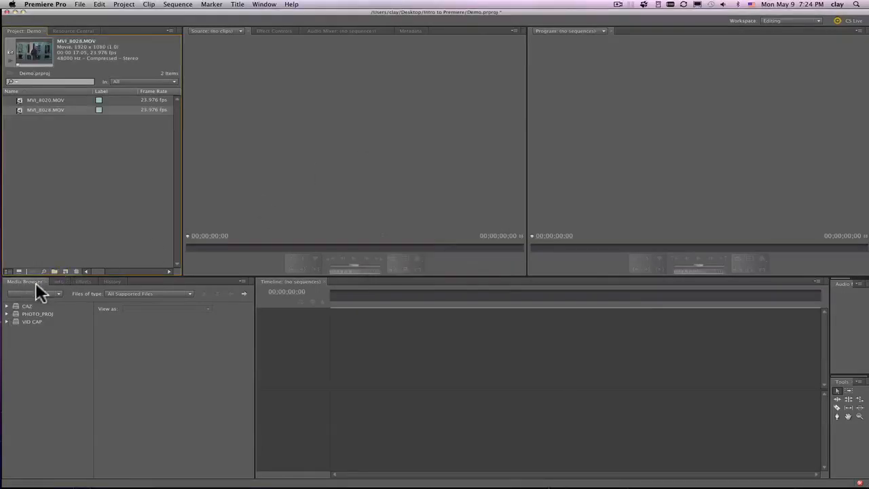
Step: Browse in the Media Browser to the Intro to Premiere folder on the desktop
click(21, 294)
click(24, 298)
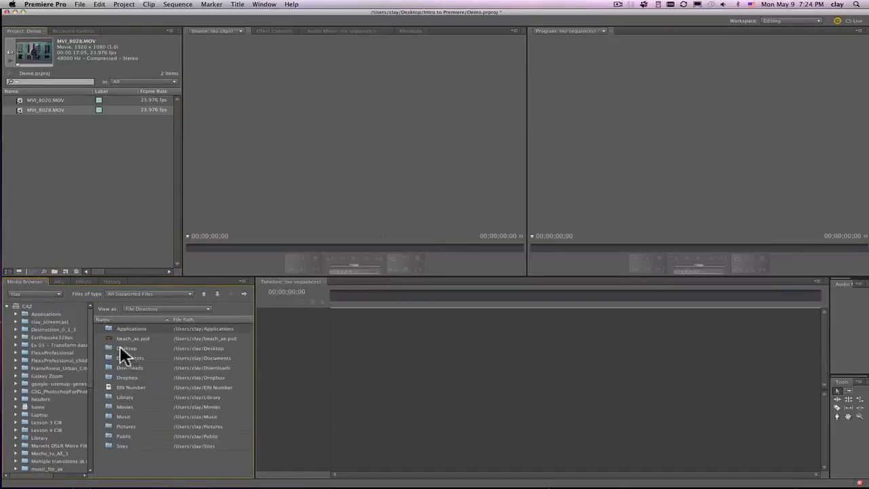
double_click(120, 346)
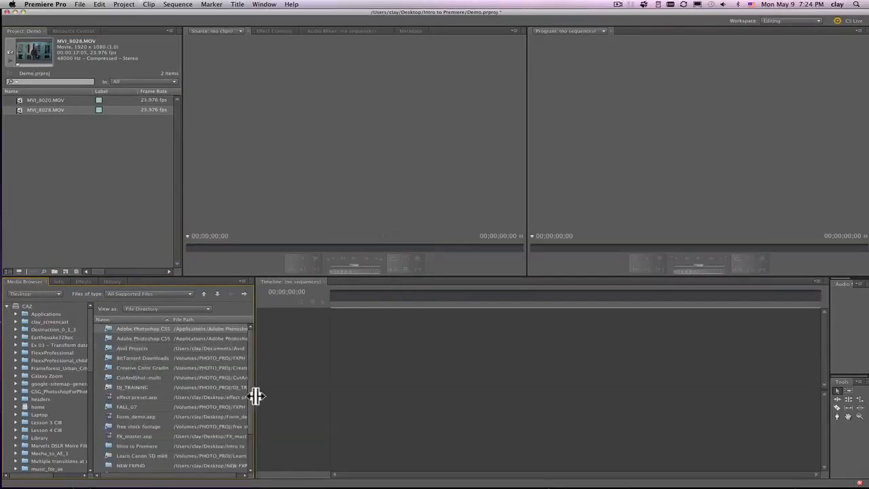
scroll(248, 391, down, 2)
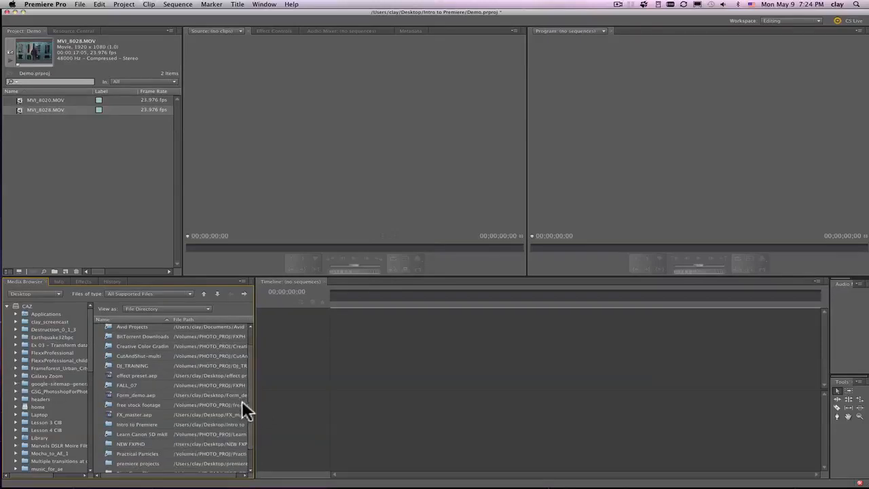
scroll(249, 381, down, 2)
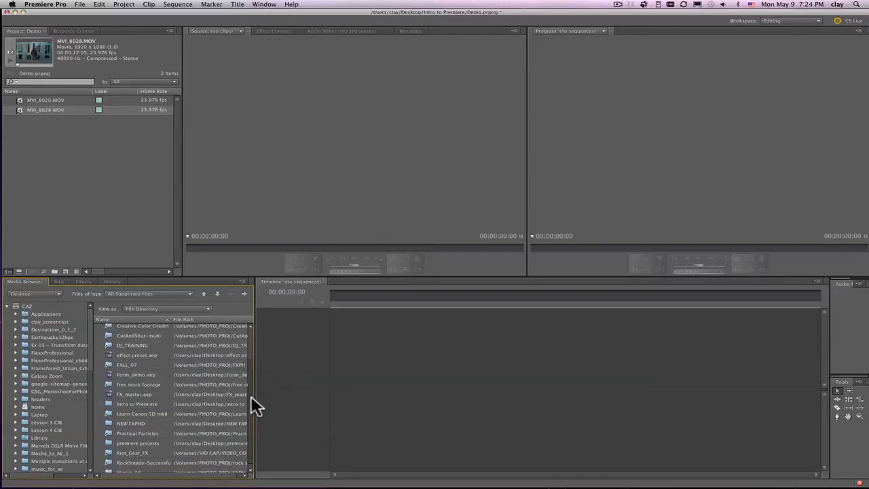
scroll(251, 397, down, 1)
scroll(252, 403, up, 5)
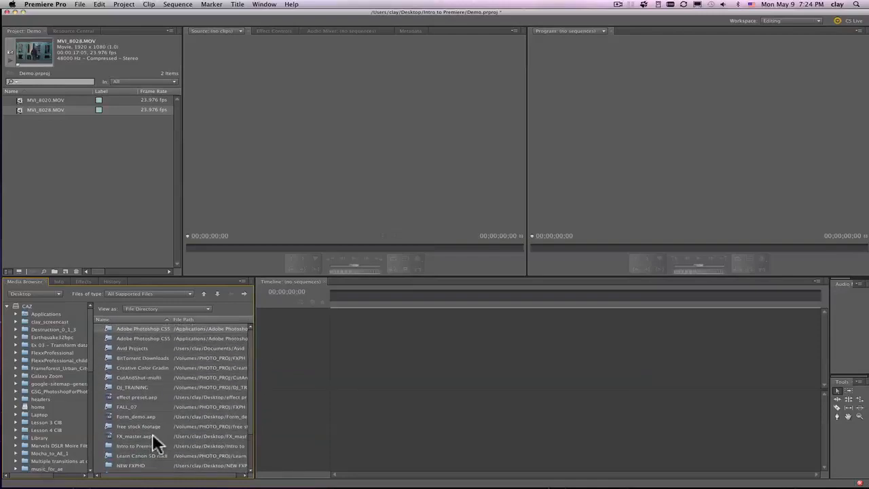
scroll(152, 435, down, 5)
double_click(139, 397)
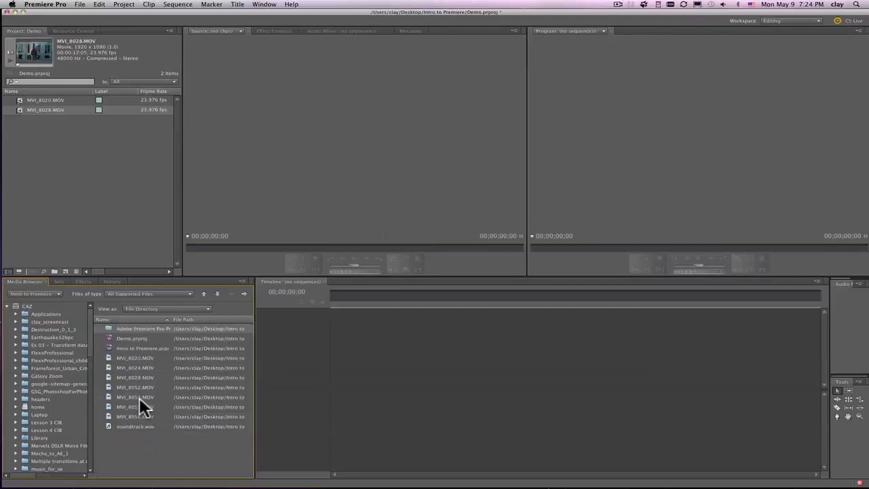
Step: Open MVI_8020.MOV from the Media Browser in the Source Monitor and scrub through it to 00:00:06:18
right_click(108, 354)
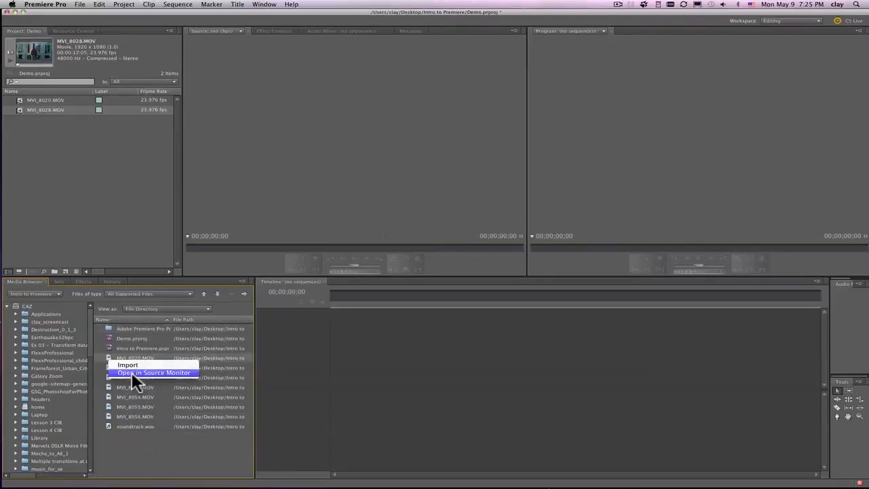
click(132, 372)
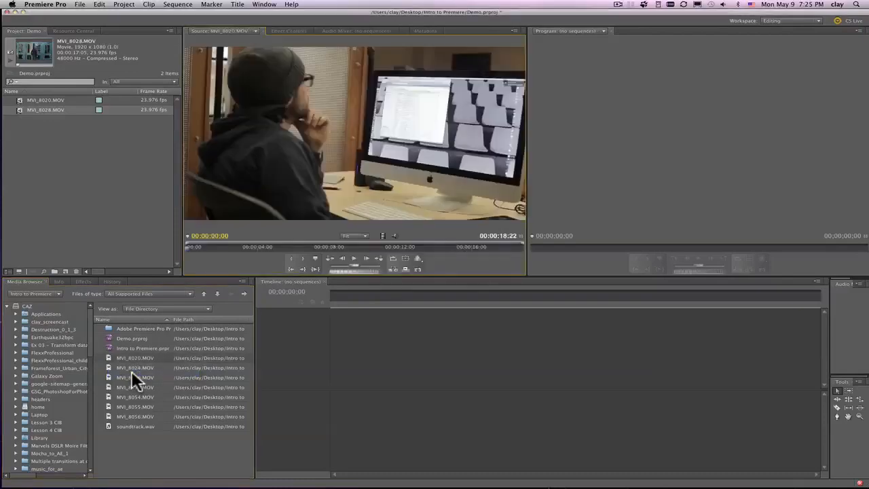
drag(251, 247, 406, 247)
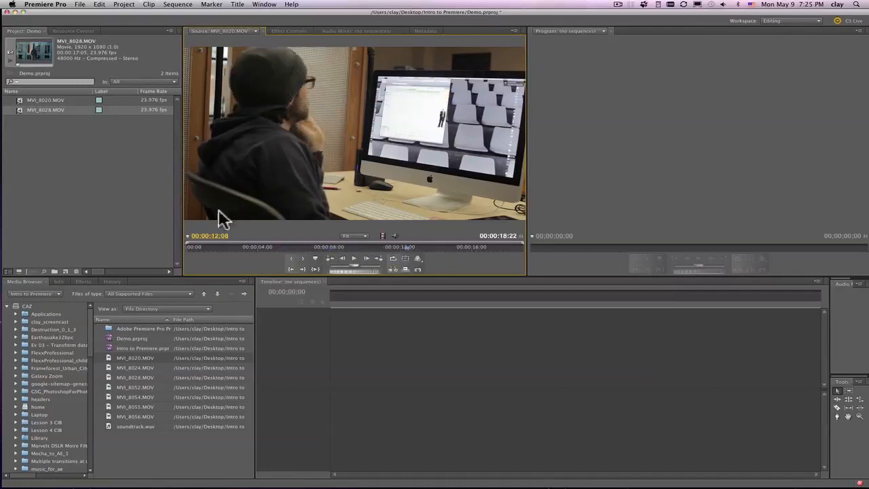
click(316, 259)
mouse_move(295, 248)
mouse_down()
mouse_move(316, 249)
mouse_move(307, 248)
mouse_up()
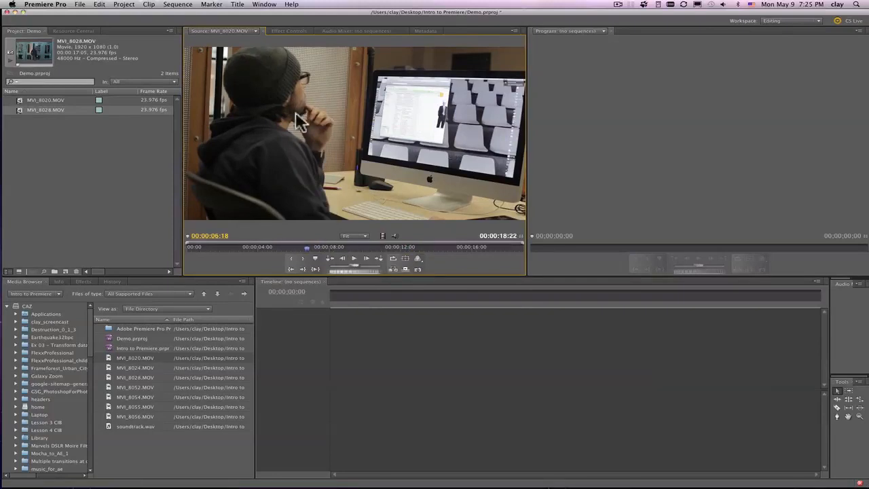
Step: Add the previewed MVI_8020.MOV clip from the Source Monitor to the project and close the Source Monitor
drag(319, 117, 42, 141)
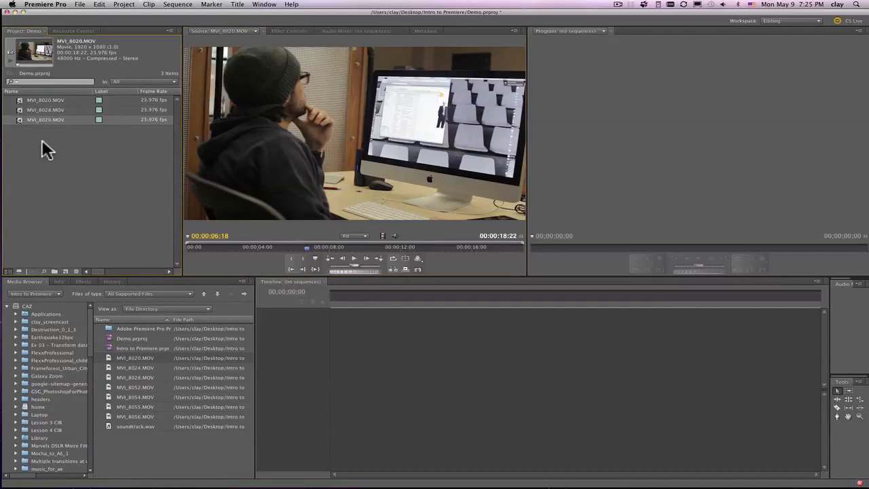
click(261, 30)
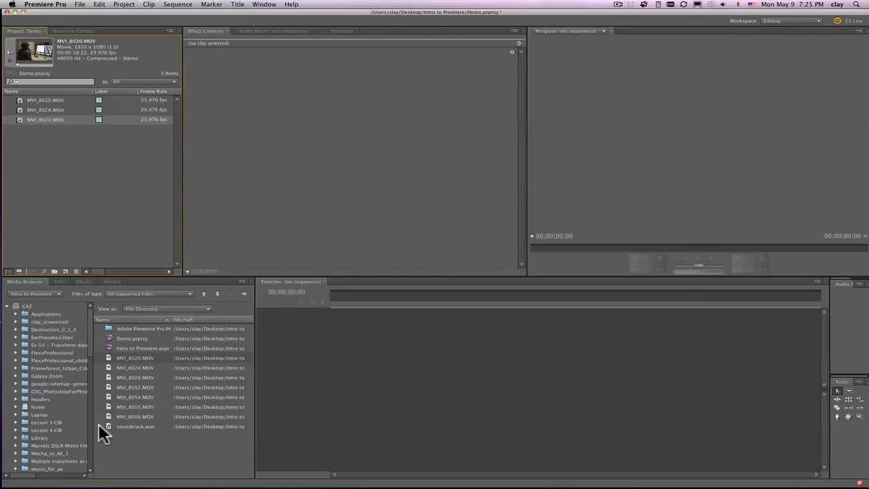
Step: Import MVI_8054.MOV into the project directly from the Media Browser
click(107, 395)
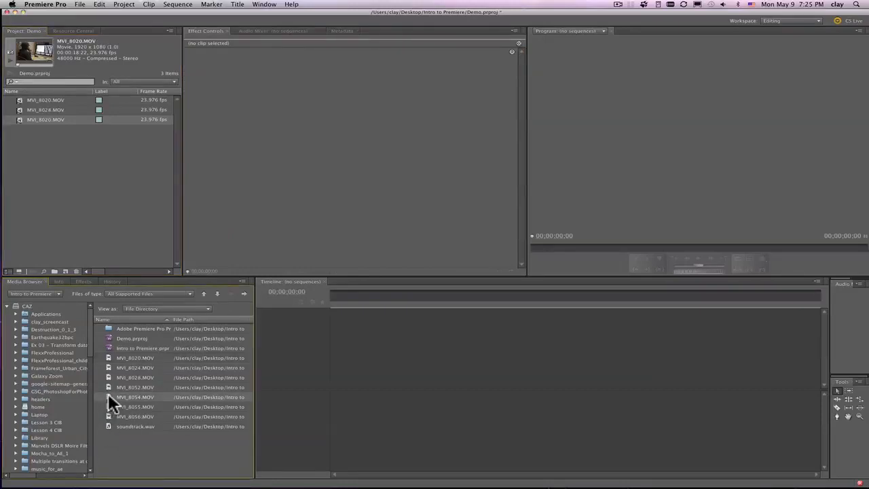
right_click(108, 392)
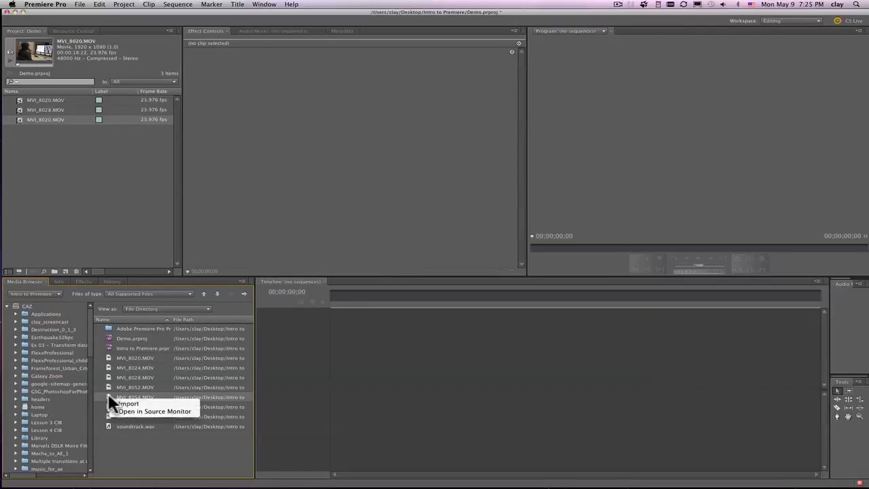
click(125, 403)
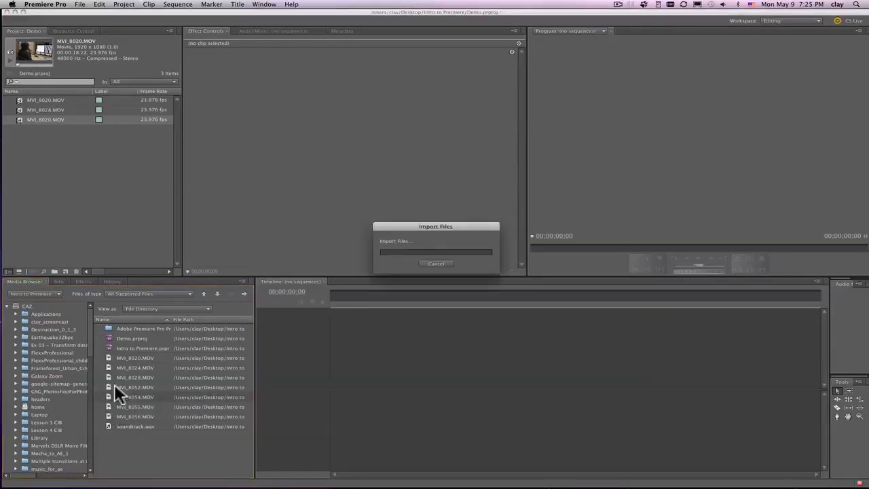
Step: Go through the imported clips in the project one by one to check their previews and details
click(19, 119)
click(19, 110)
click(19, 100)
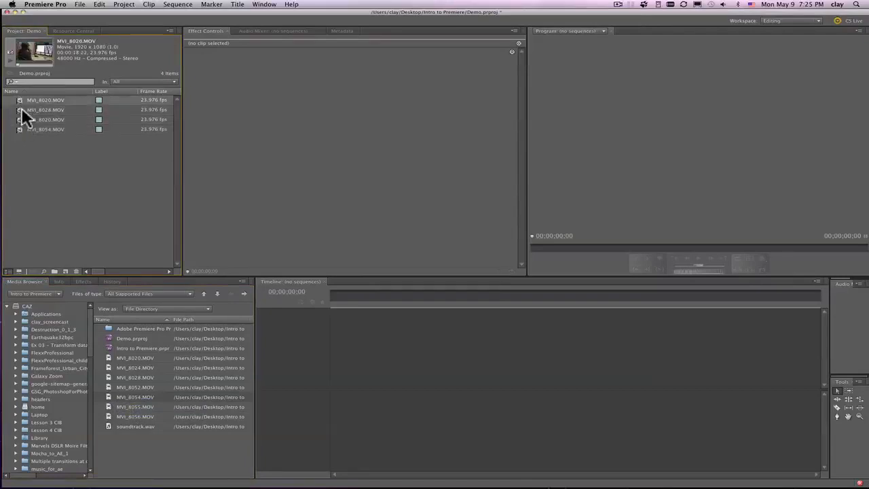
click(21, 110)
click(21, 120)
click(20, 128)
Step: Import MVI_8054.MOV, MVI_8055.MOV, MVI_8056.MOV and soundtrack.wav together from the Intro to Premiere folder
double_click(21, 142)
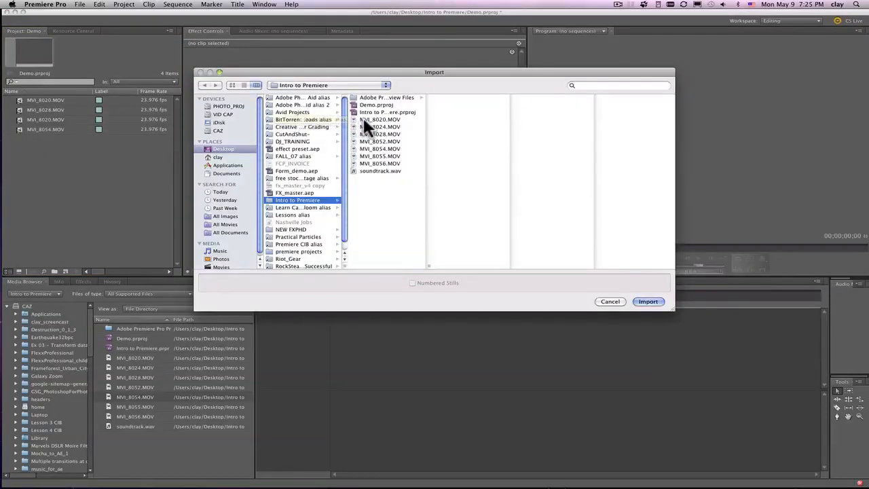
click(376, 163)
click(373, 148)
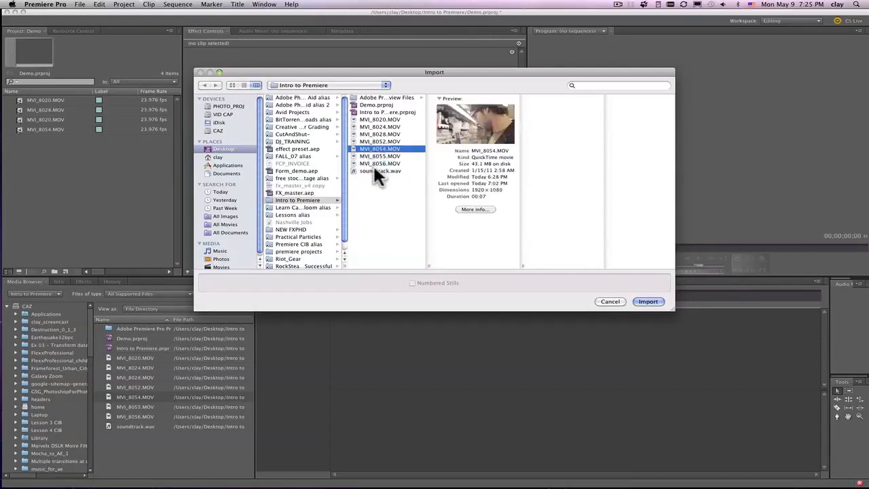
shift+click(376, 171)
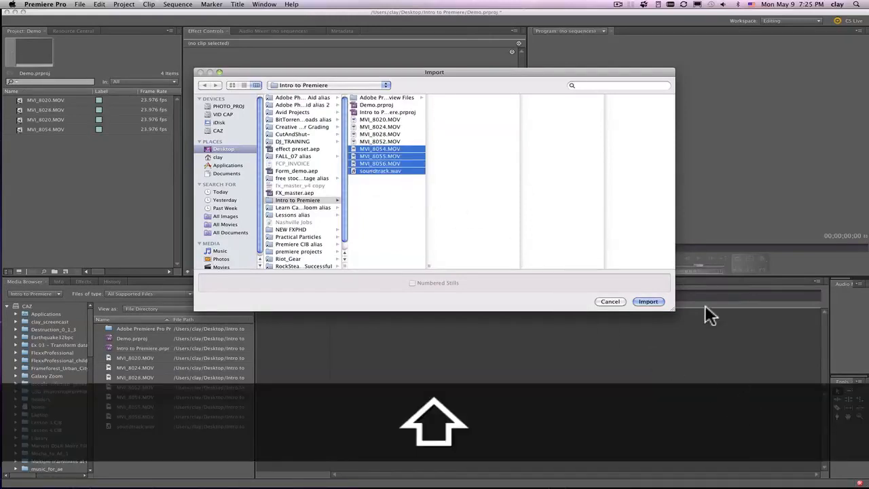
click(648, 302)
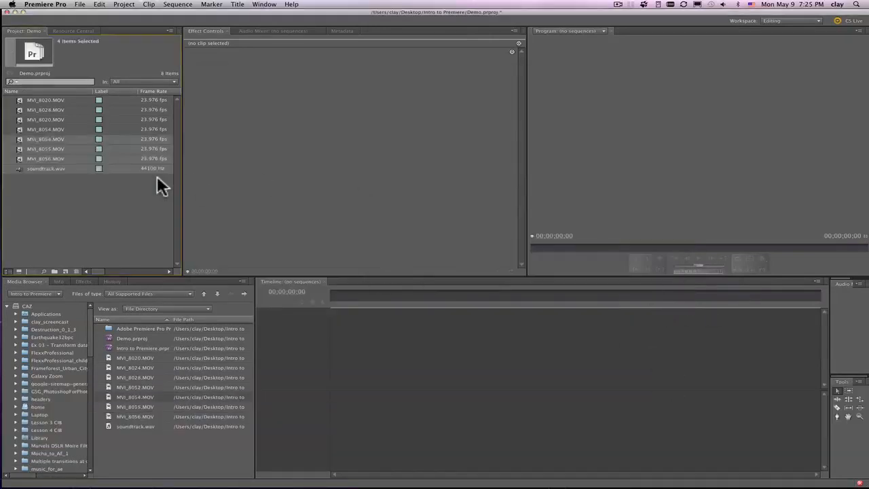
Step: Check the details of soundtrack.wav and MVI_8054.MOV in the project, and open MVI_8055.MOV in the Source Monitor
click(47, 195)
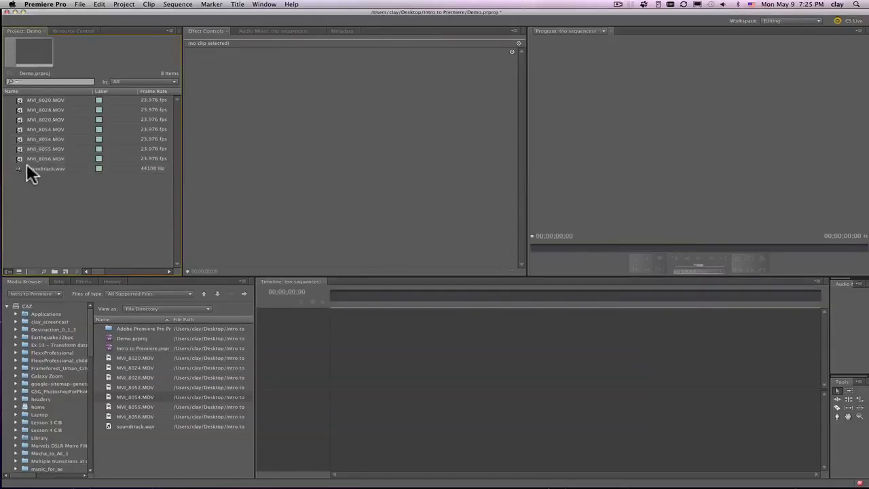
click(21, 173)
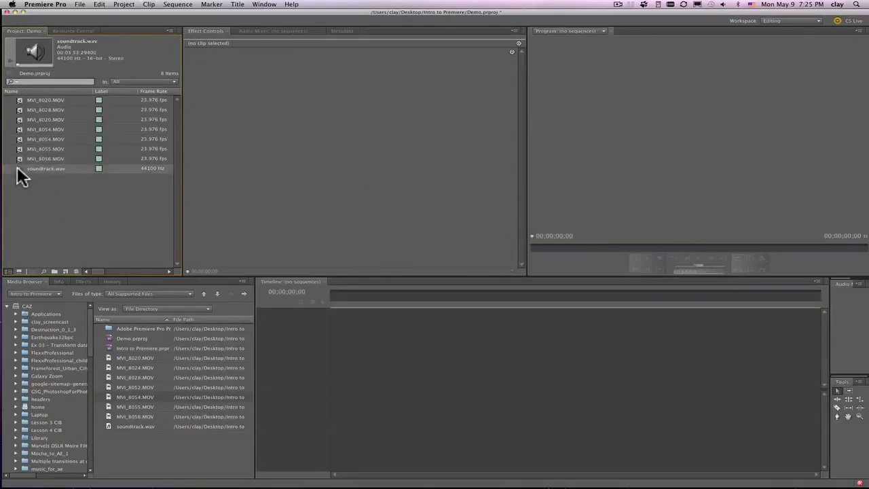
double_click(20, 149)
click(20, 128)
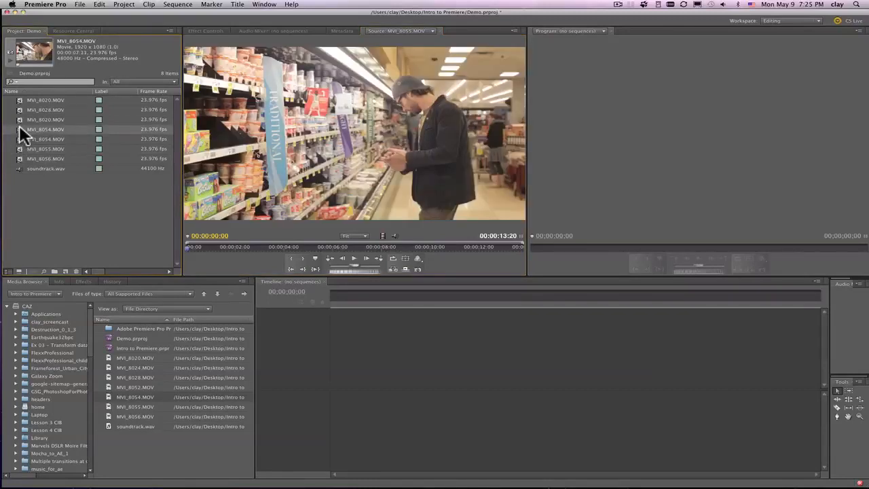
Step: Create a new sequence from the MVI_8055.MOV clip so that the sequence uses the clip's own settings
click(19, 151)
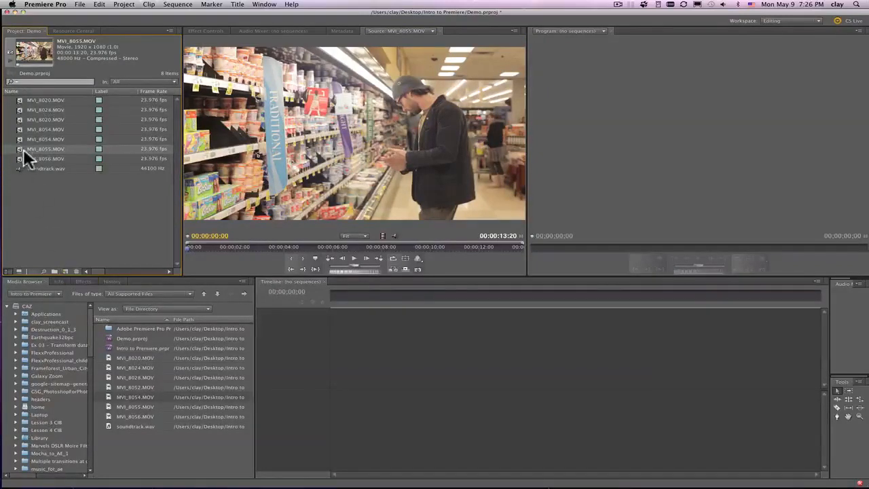
drag(21, 155, 66, 272)
drag(66, 272, 66, 270)
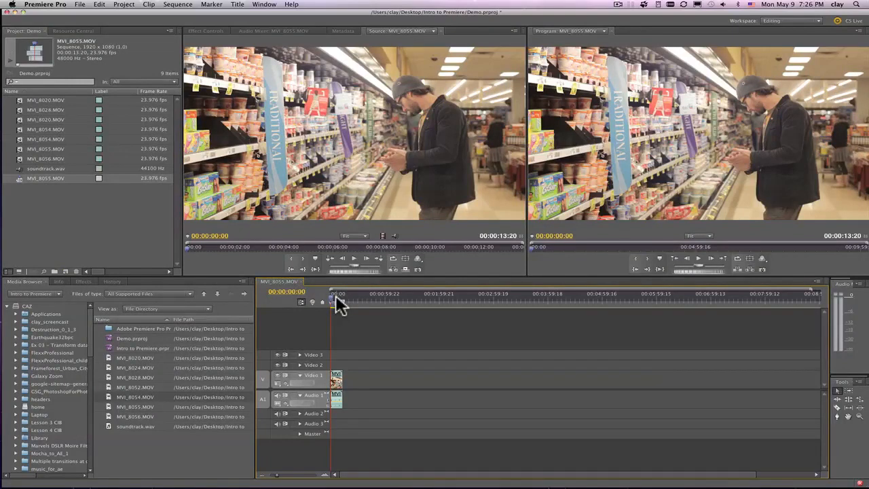
Step: Scrub and play through the MVI_8055.MOV sequence to preview it in the Program Monitor
key(backslash)
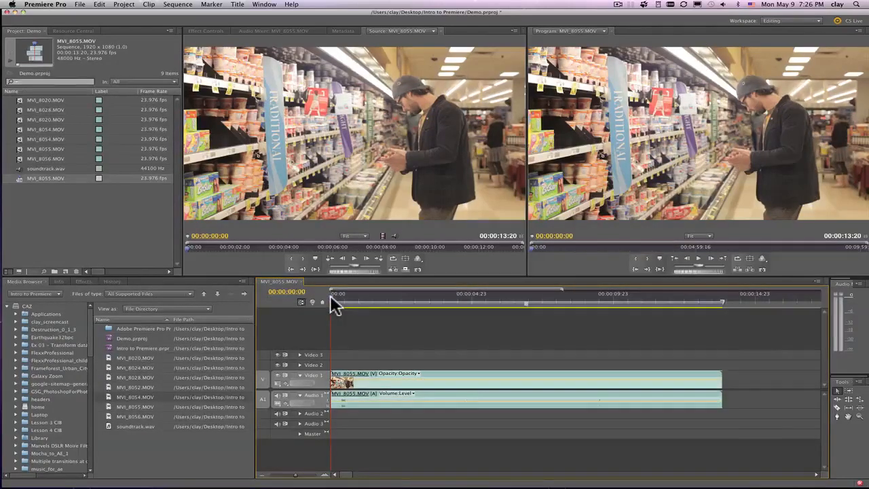
drag(331, 296, 437, 288)
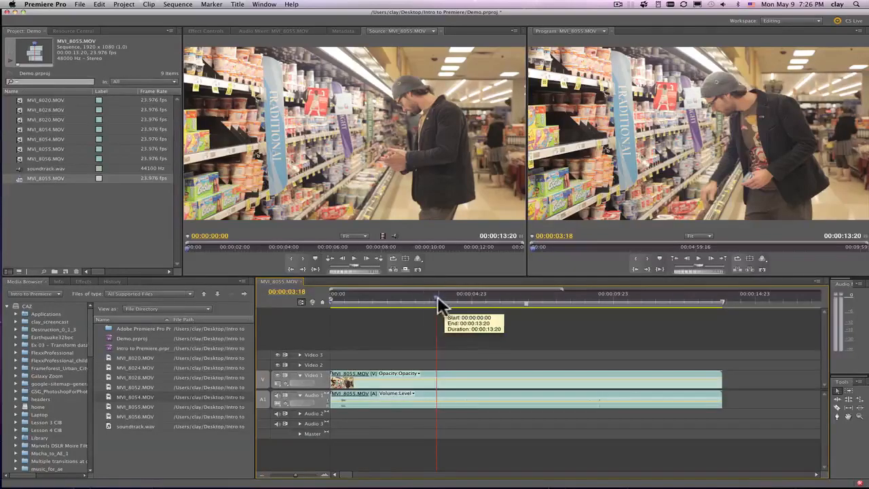
drag(441, 302, 473, 294)
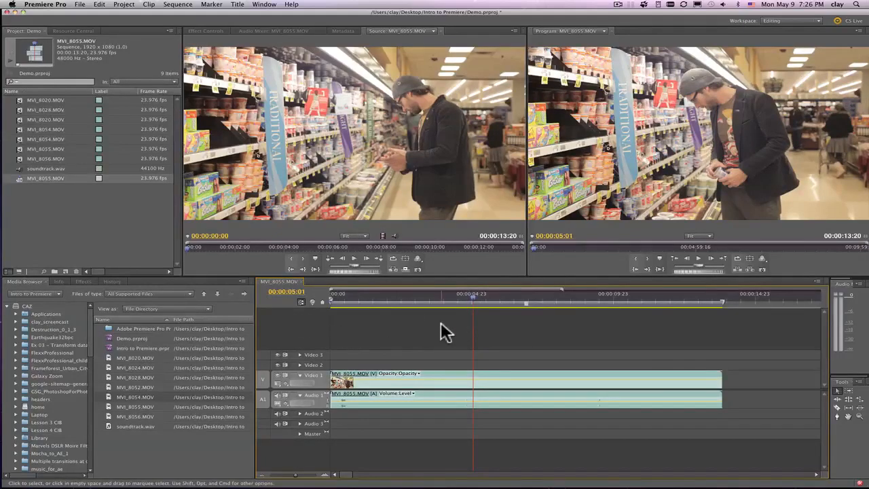
click(699, 259)
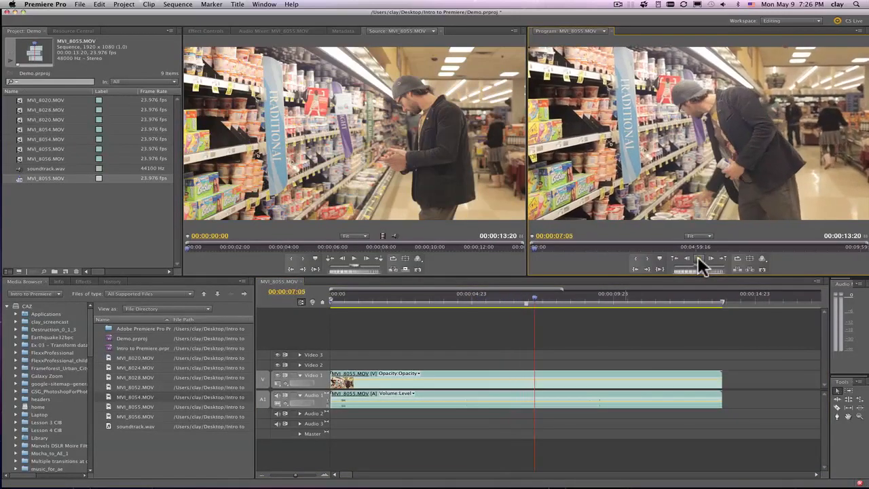
click(698, 258)
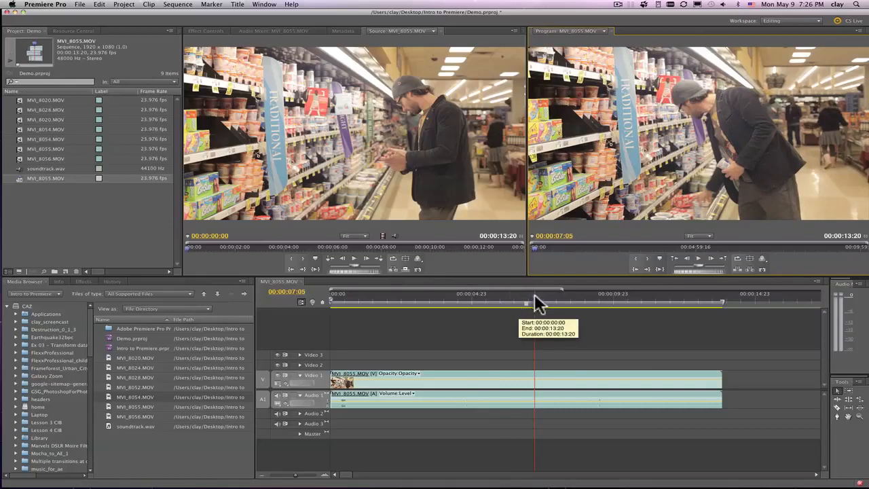
drag(535, 295, 504, 296)
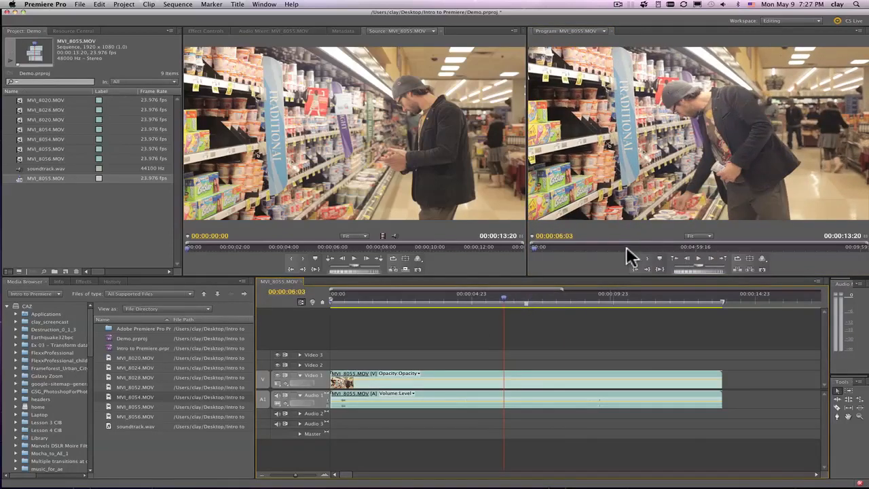
drag(627, 248, 510, 265)
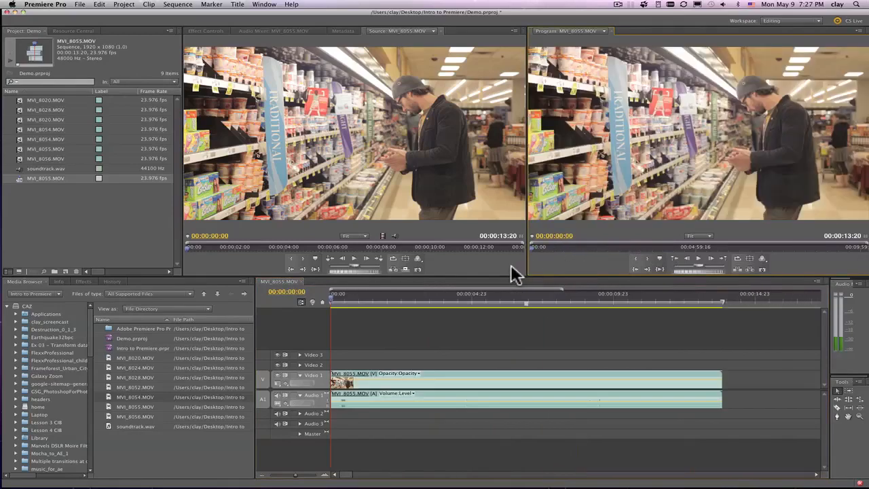
click(700, 255)
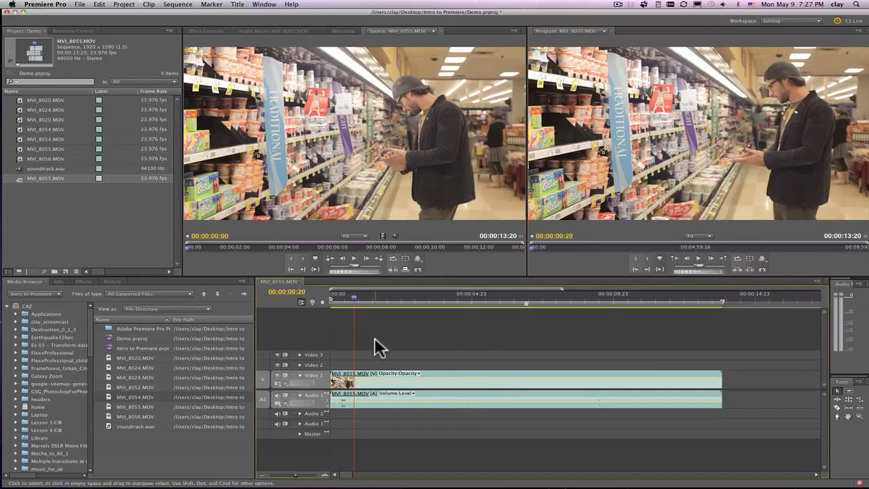
Step: Delete the MVI_8055.MOV clip, both video and audio, from the timeline
drag(375, 338, 412, 426)
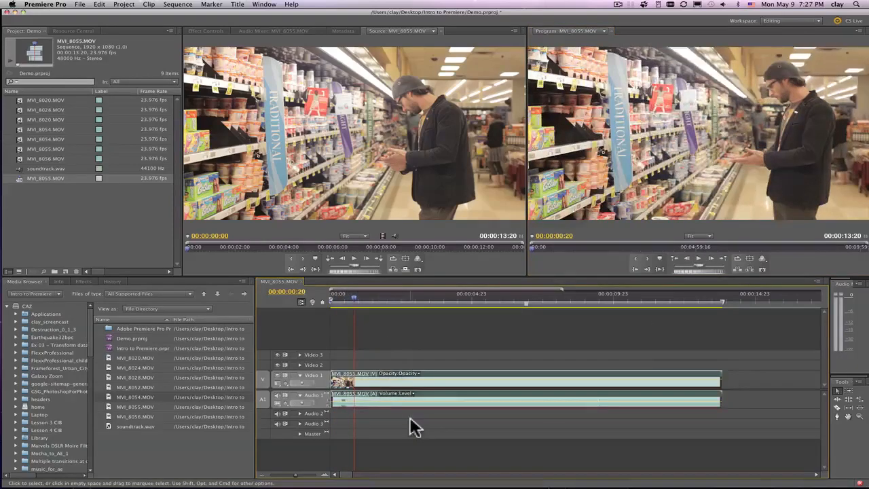
key(Delete)
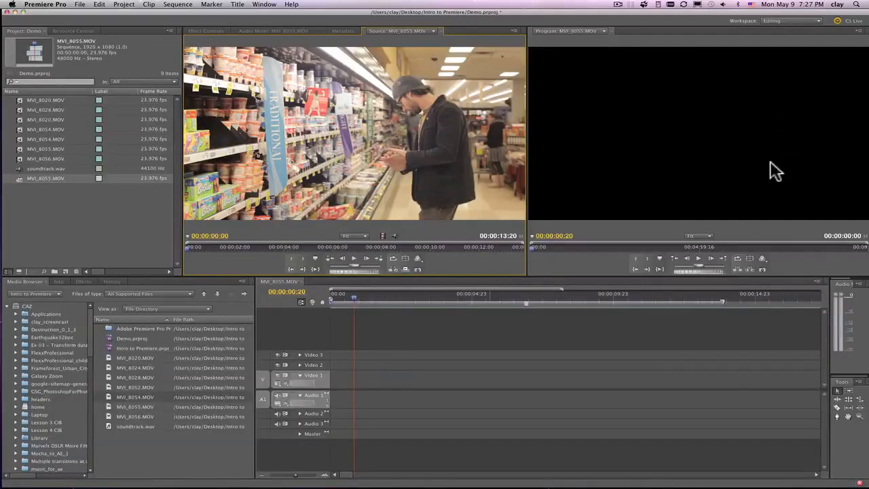
Step: Mark MVI_8055.MOV from 00:00:00:22 to 00:00:08:15 and place only its video at the start of the Video 1 track
click(203, 247)
mouse_move(203, 247)
mouse_down()
mouse_move(218, 247)
mouse_move(209, 247)
mouse_up()
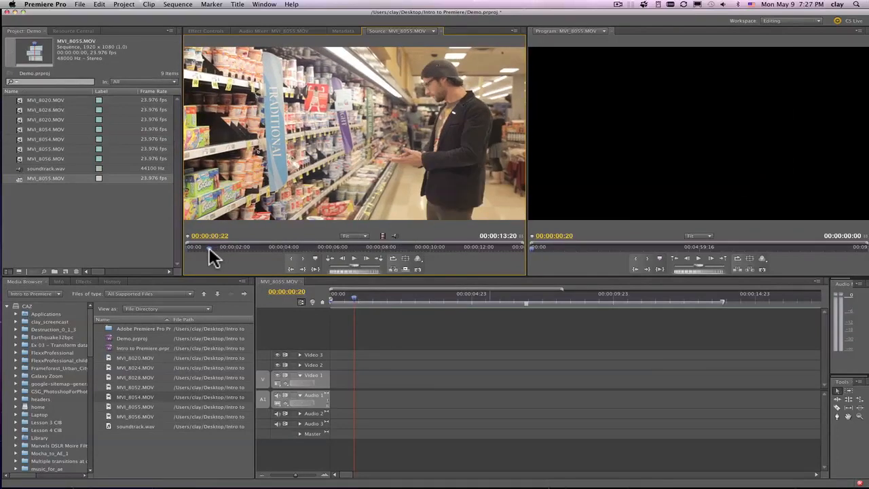
key(i)
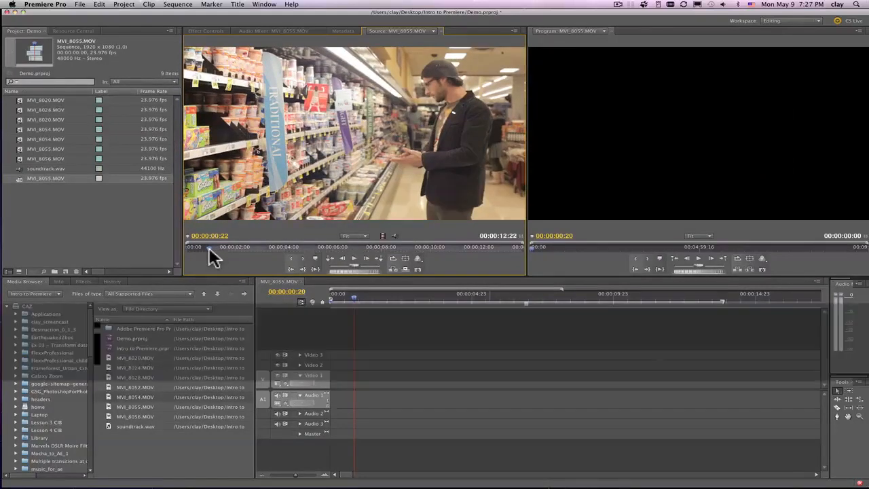
click(291, 258)
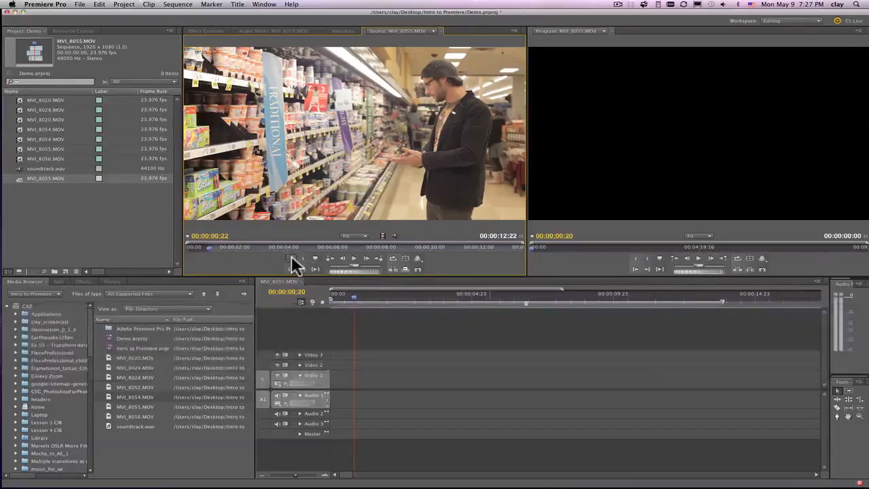
drag(285, 247, 396, 247)
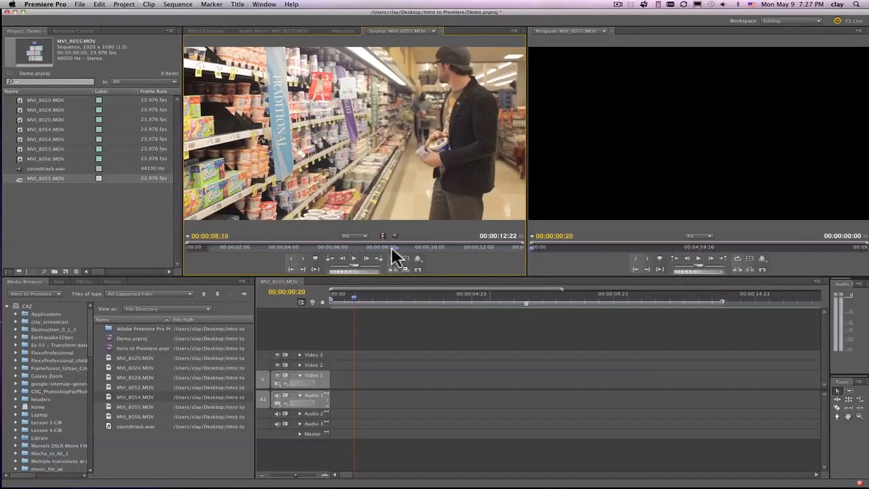
click(302, 258)
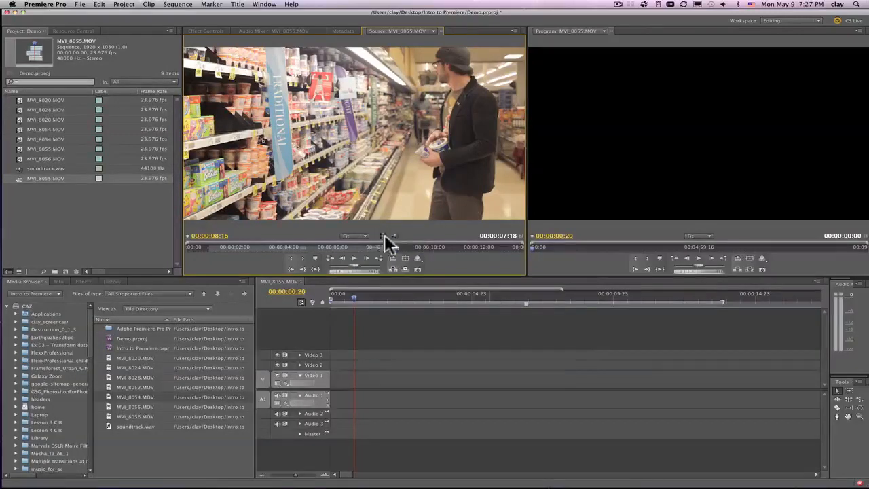
drag(384, 234, 333, 384)
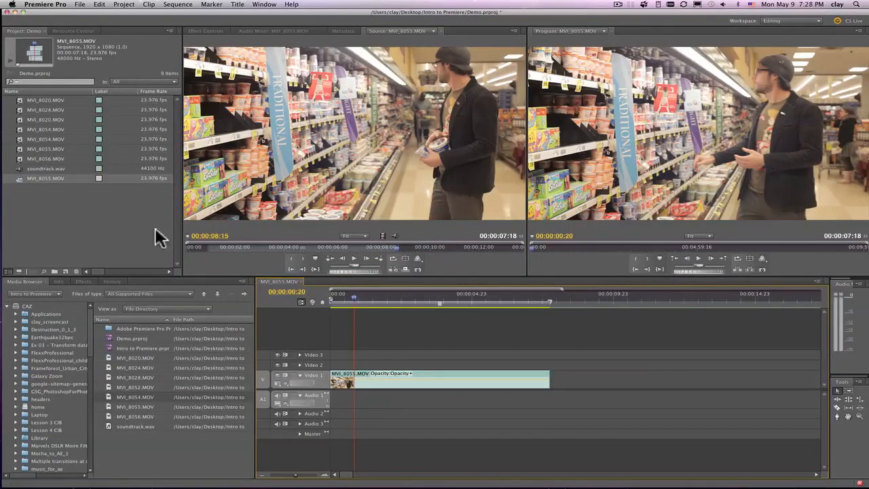
Step: Set the Out point of soundtrack.wav at 00;00;30;28 and place the trimmed audio at the start of the Audio 1 track
click(23, 169)
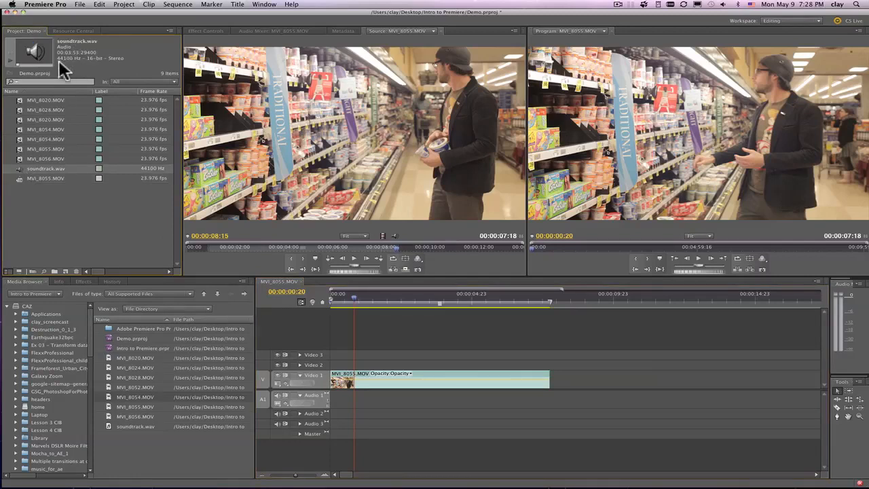
double_click(19, 167)
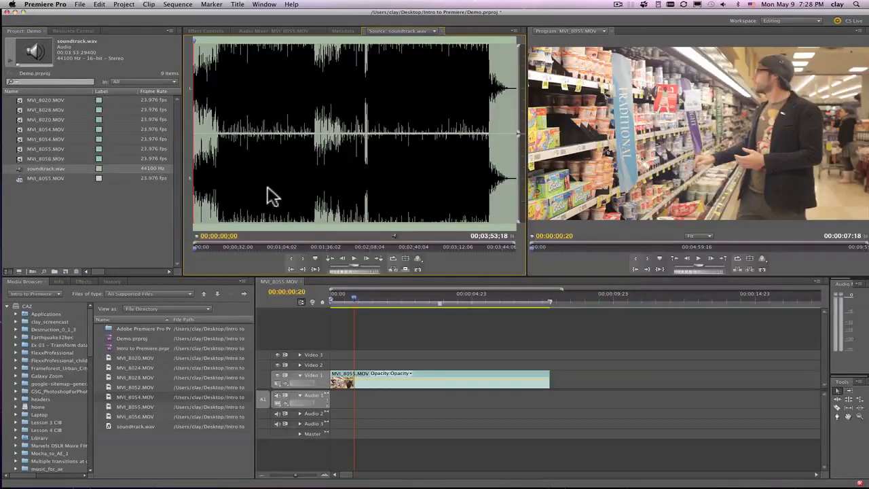
click(236, 246)
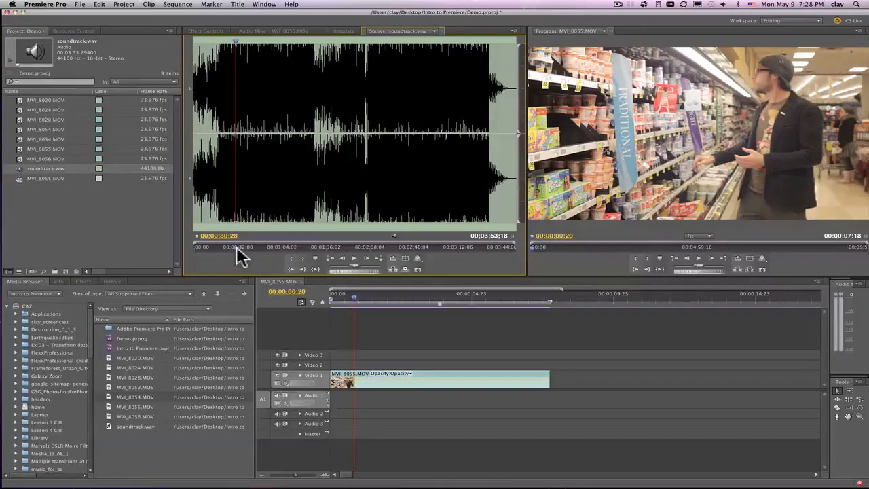
key(o)
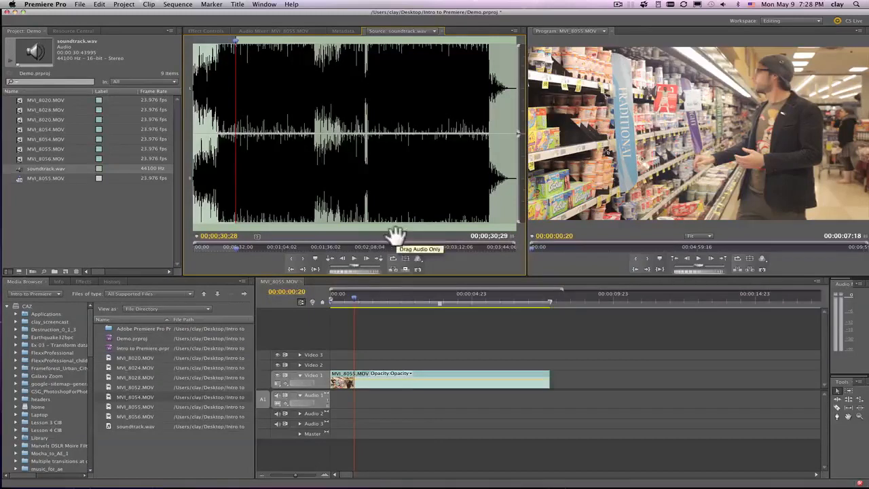
drag(396, 235, 319, 396)
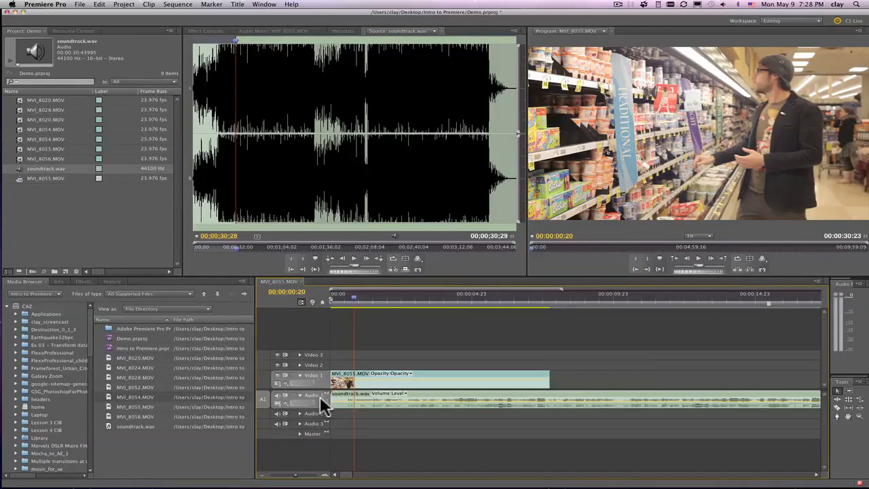
Step: Play the sequence with the soundtrack and increase the height of the Audio 1 track to enlarge its waveform
key(space)
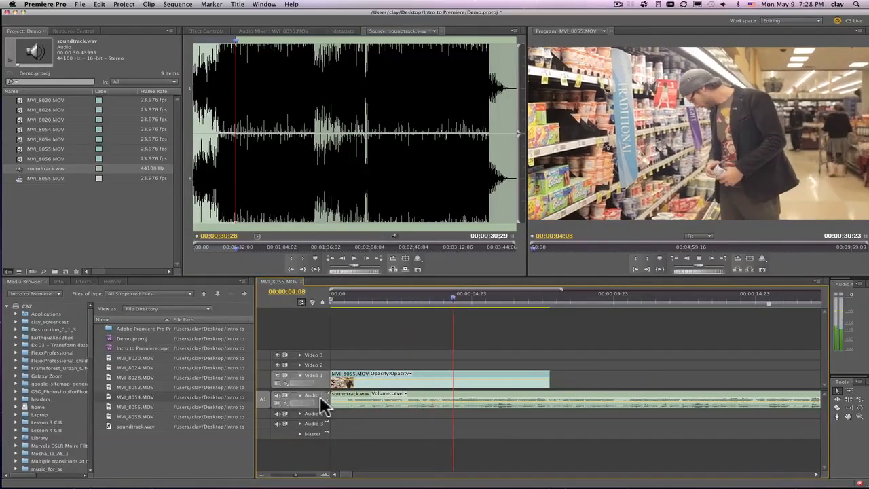
key(space)
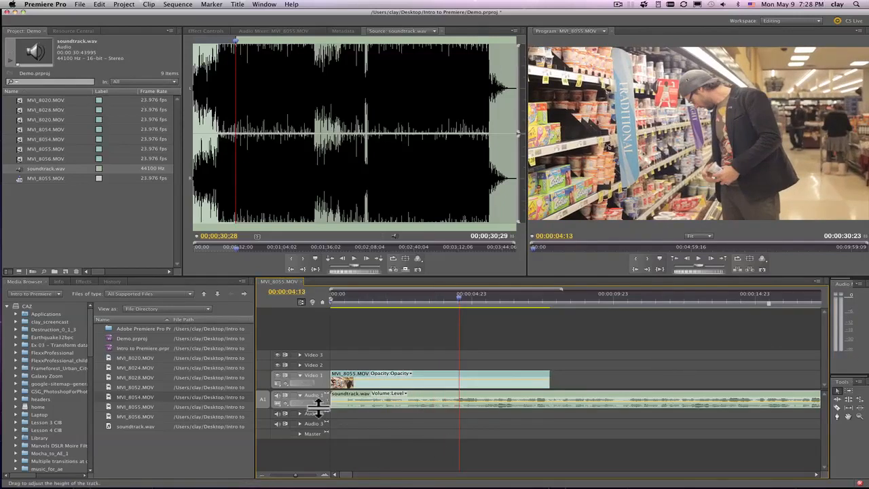
drag(319, 407, 320, 440)
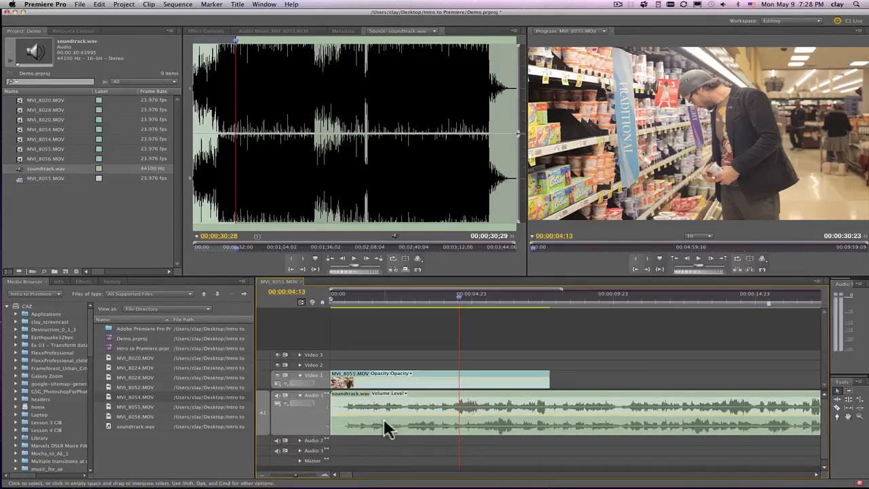
Step: Adjust the volume level of soundtrack.wav on the Audio 1 track, playing the sequence to check the loudness and replaying it from the start
drag(384, 418, 384, 422)
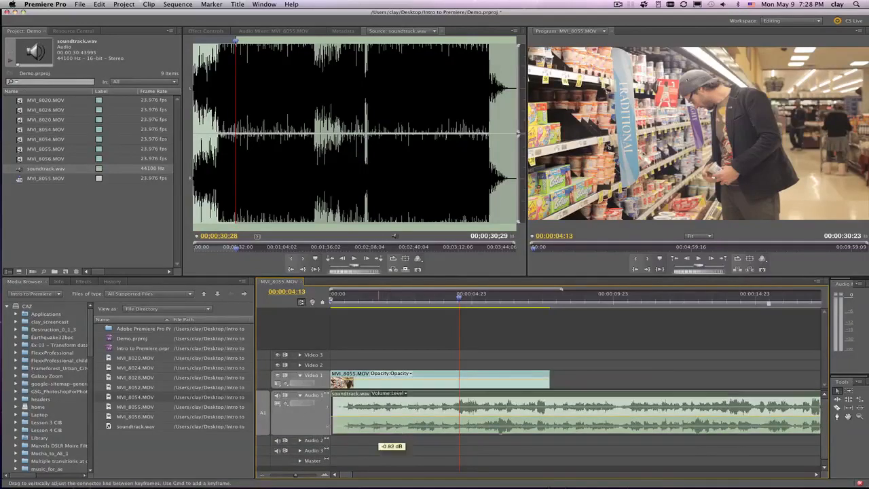
click(360, 302)
key(space)
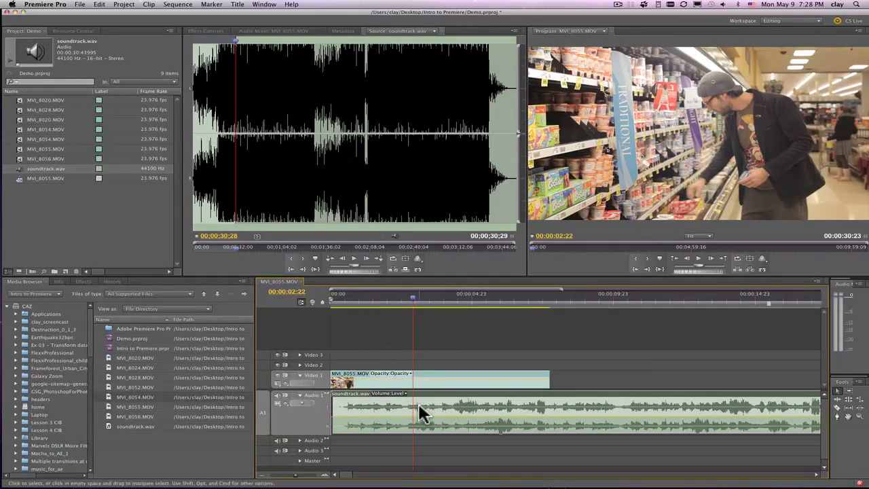
key(space)
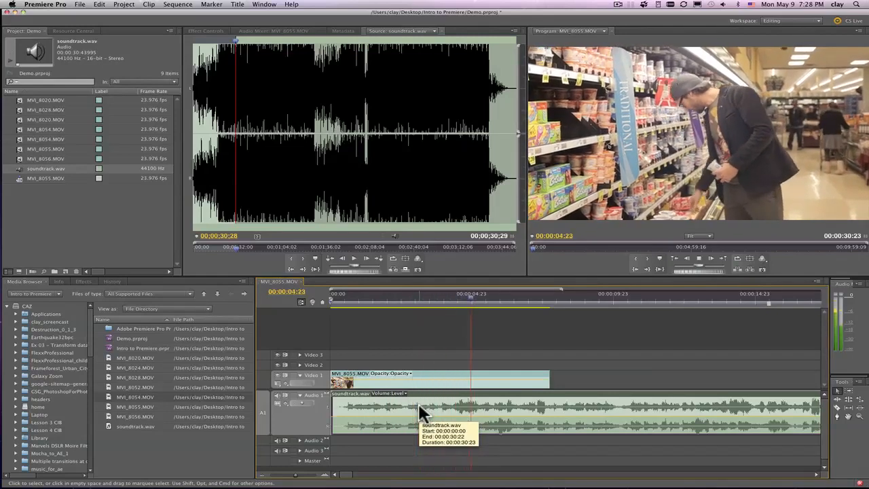
drag(441, 414, 437, 415)
key(space)
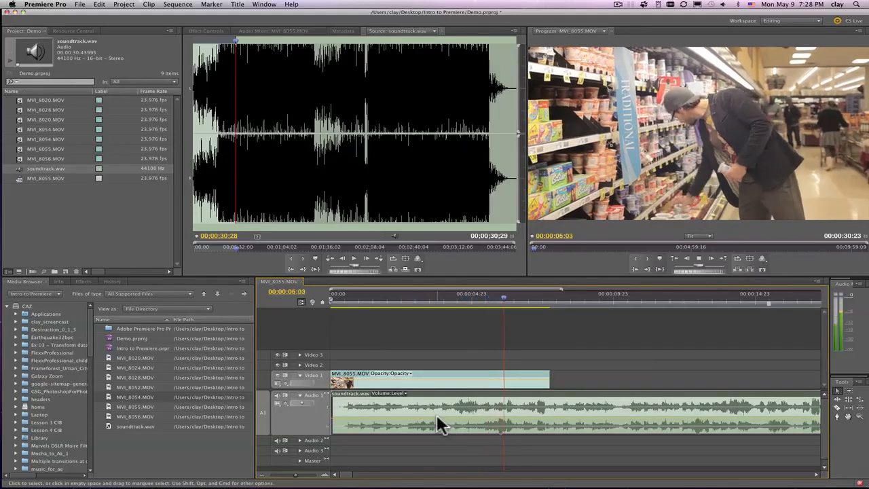
key(space)
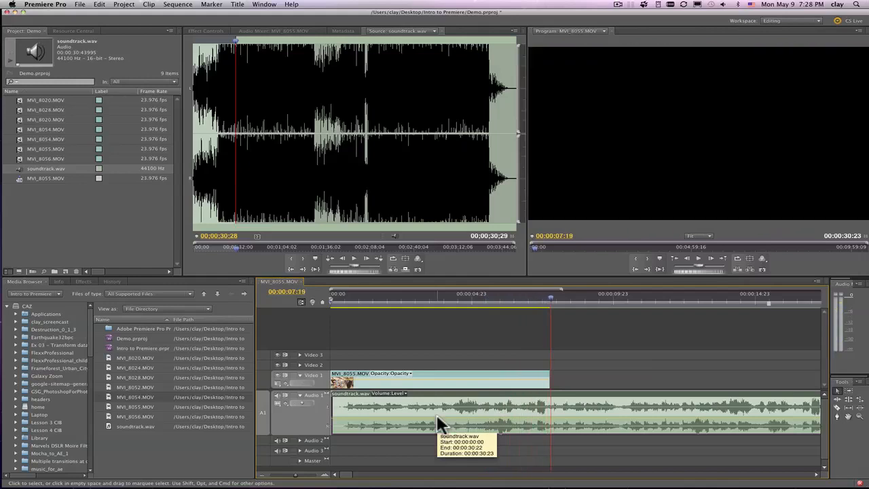
drag(437, 415, 437, 422)
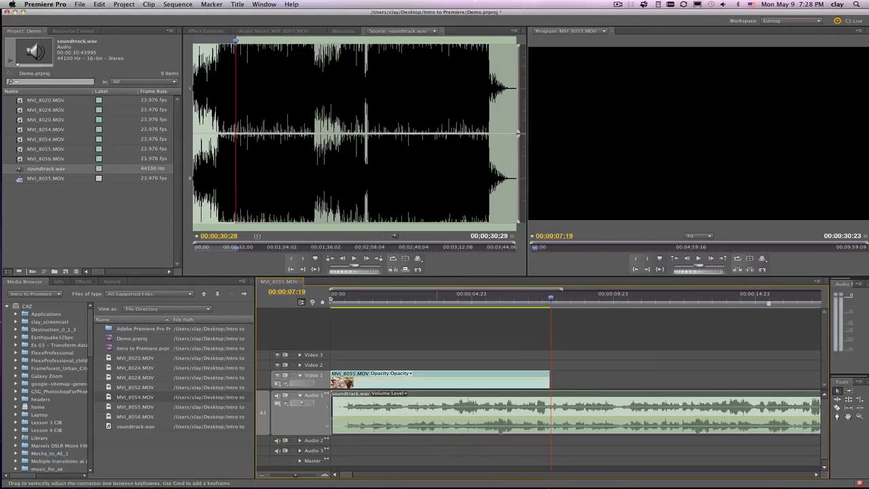
key(space)
key(space)
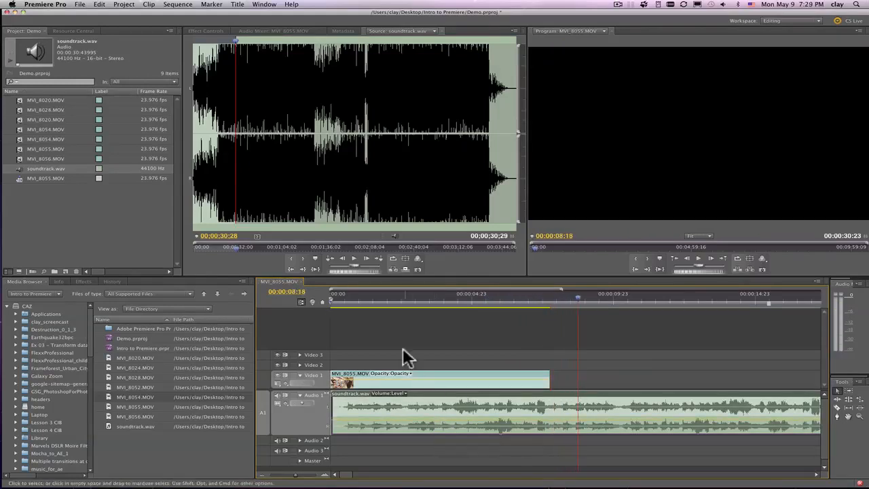
key(Home)
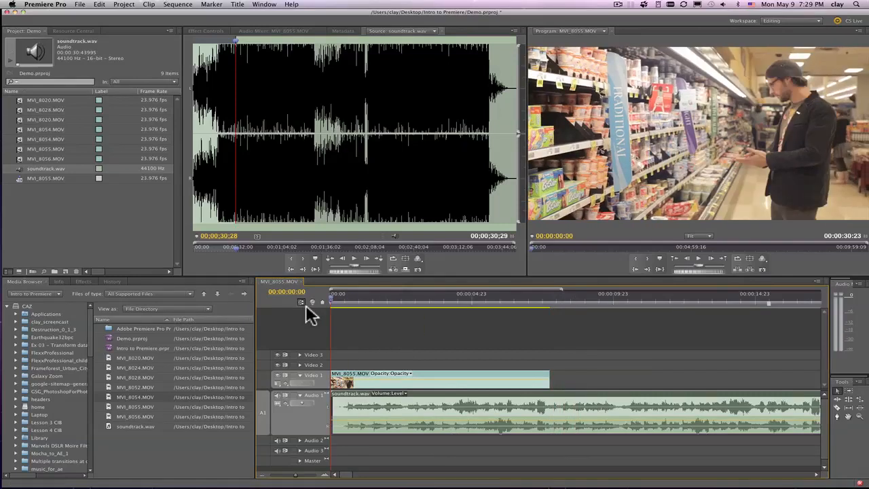
key(space)
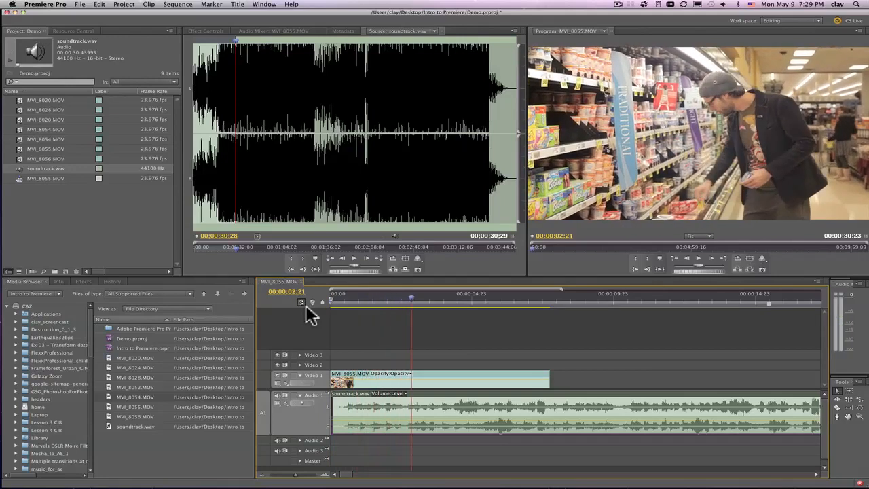
Step: Examine the preview and details of the MVI_8054.MOV and MVI_8055.MOV clips in the project
click(20, 150)
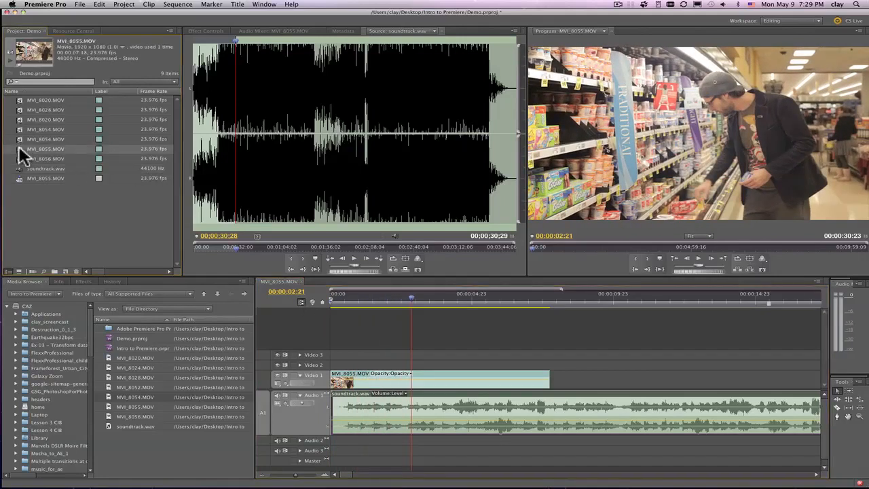
click(21, 129)
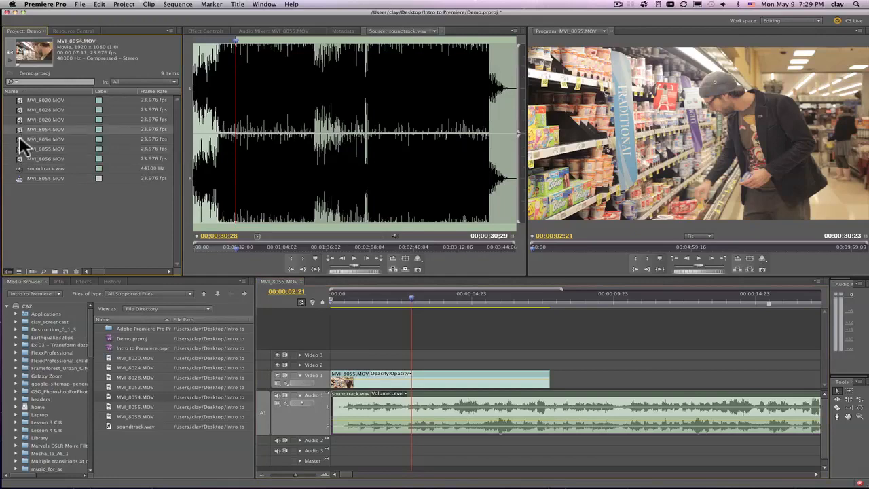
click(20, 140)
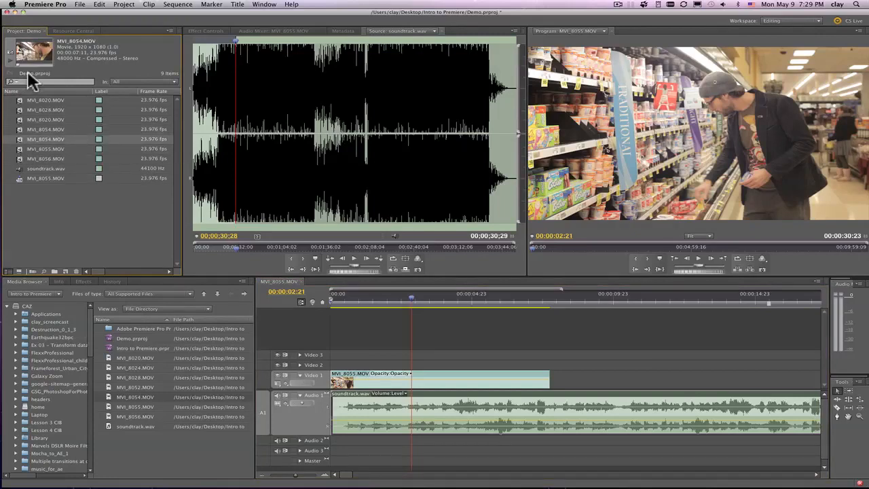
click(21, 129)
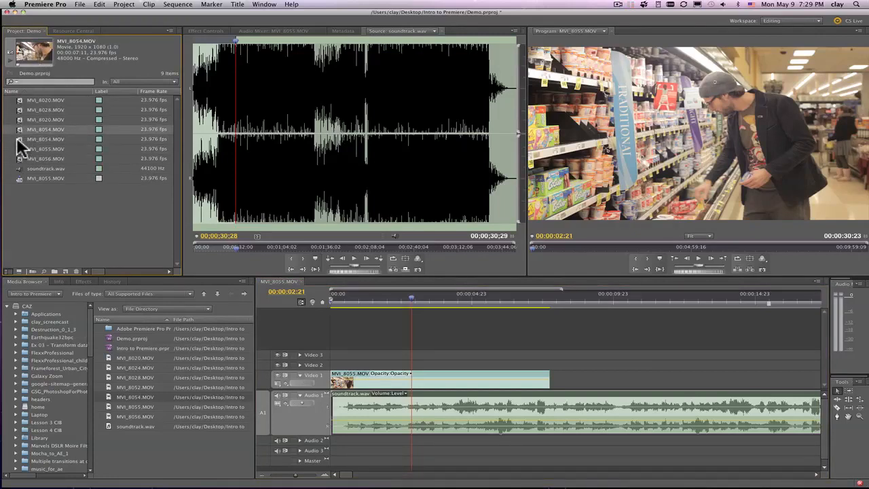
click(18, 138)
click(20, 149)
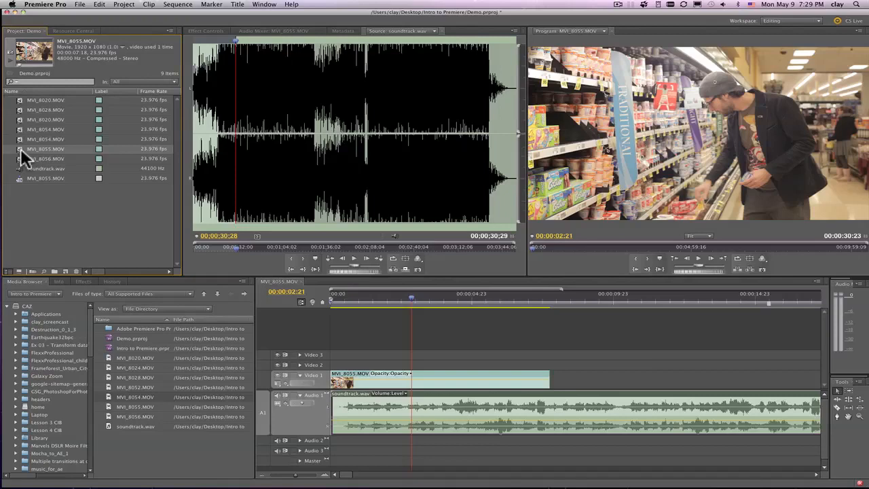
Step: Delete the four project clips from the second MVI_8020.MOV through MVI_8055.MOV with their sequence references, and undo the deletion
drag(5, 122, 25, 151)
key(Delete)
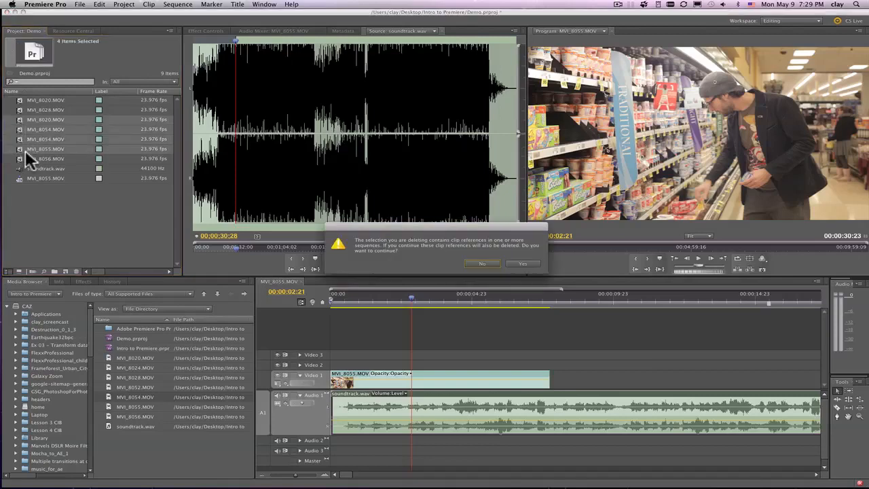
click(535, 263)
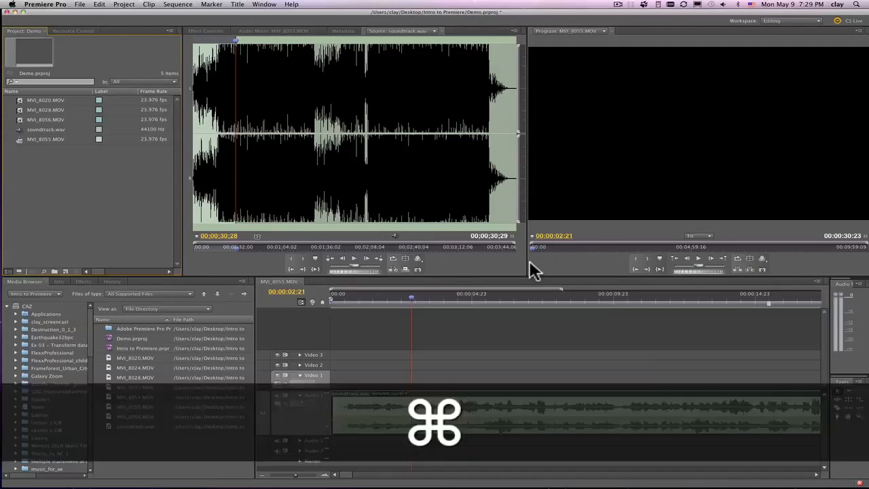
key(super+z)
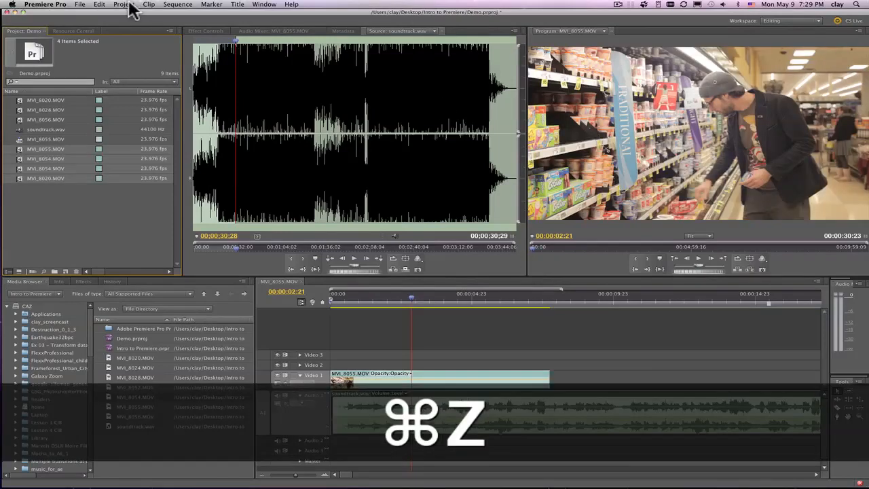
click(101, 5)
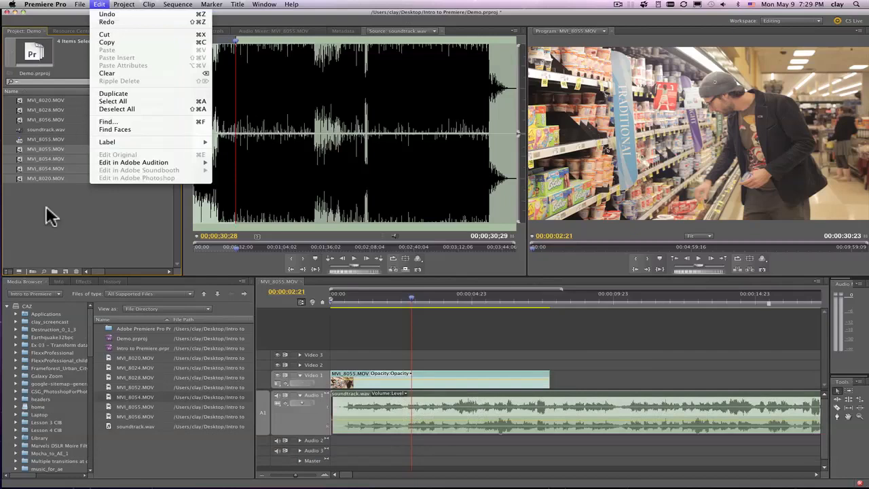
click(71, 251)
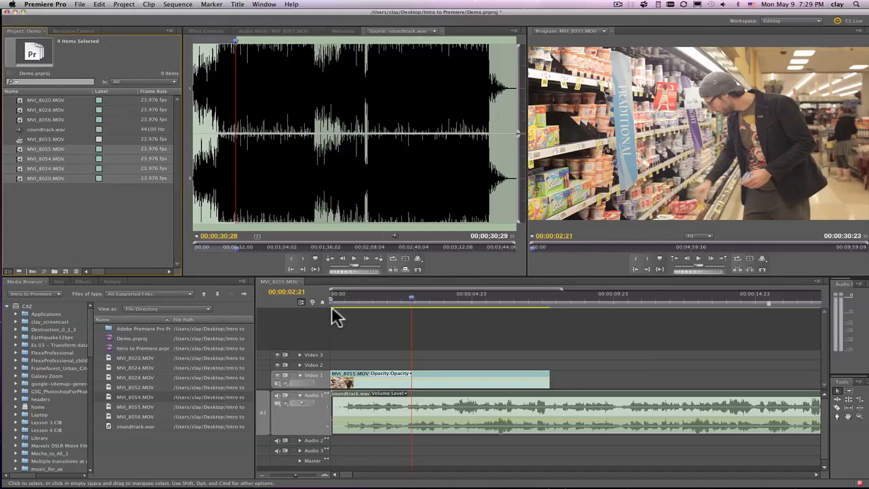
Step: Open the first MVI_8054.MOV clip in the Source monitor and move the sequence playhead to 00:00:02:03
click(24, 207)
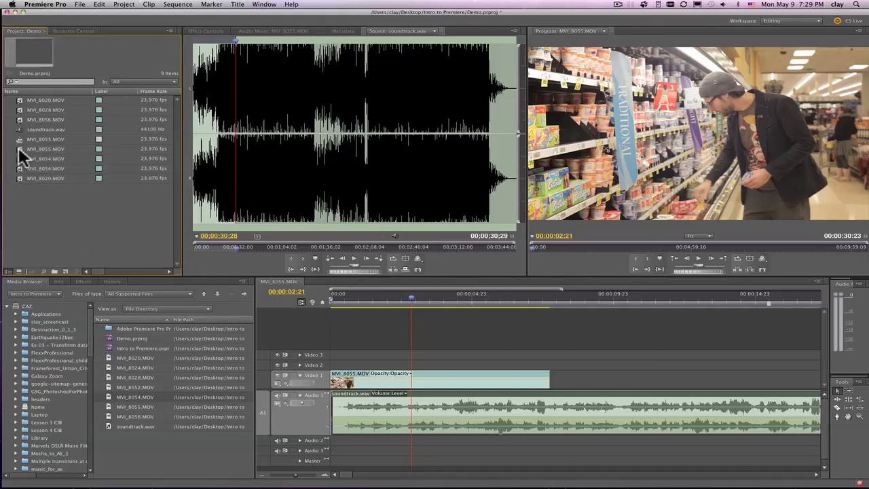
click(20, 149)
click(19, 158)
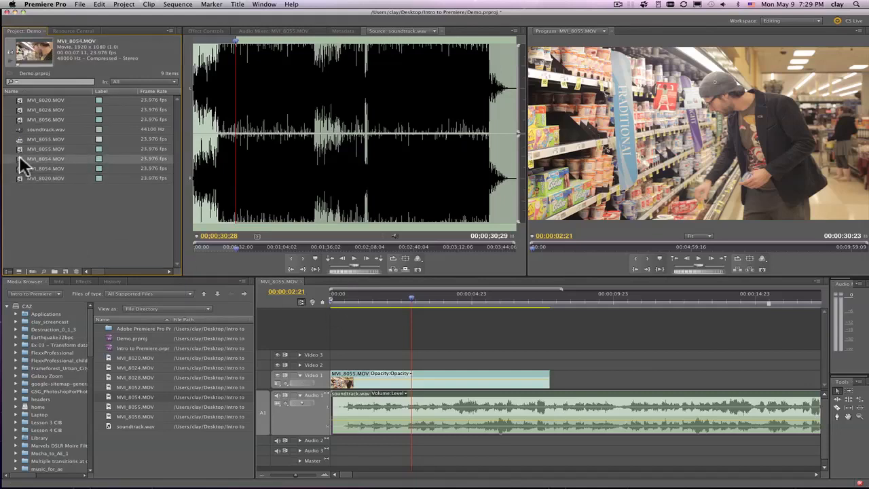
double_click(19, 159)
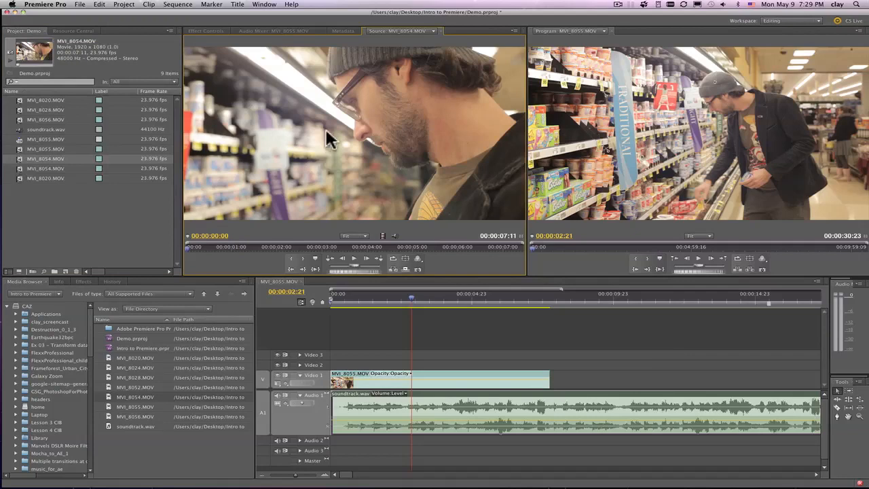
click(213, 246)
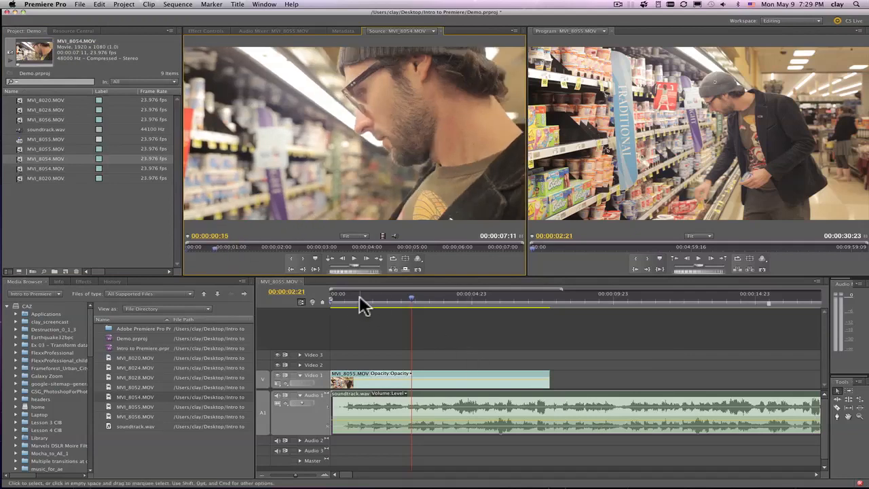
drag(359, 296, 393, 296)
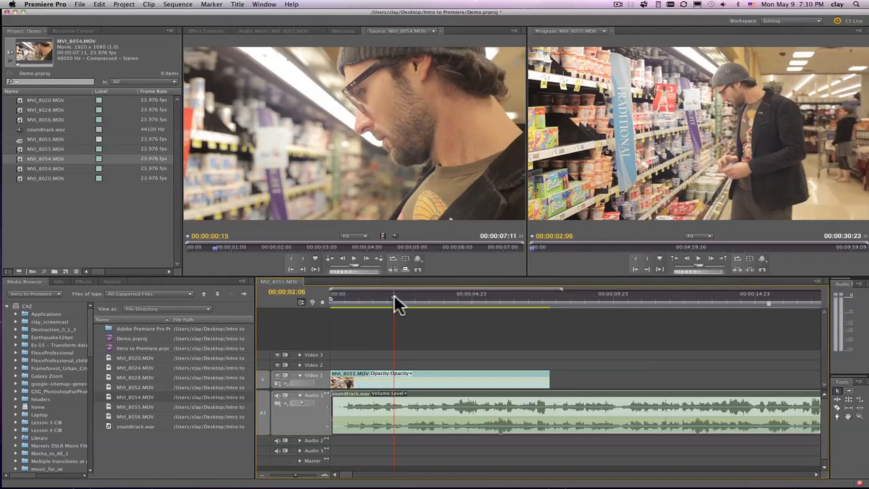
mouse_move(394, 295)
mouse_down()
mouse_move(382, 296)
mouse_move(391, 297)
mouse_up()
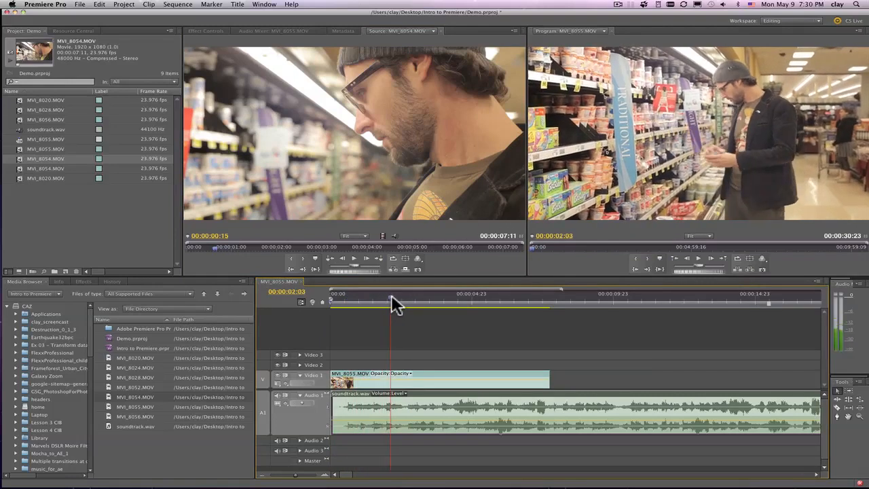
Step: Mark MVI_8054.MOV with an In point at 00:00:02:07 and an Out point at 00:00:04:03
drag(215, 246, 289, 246)
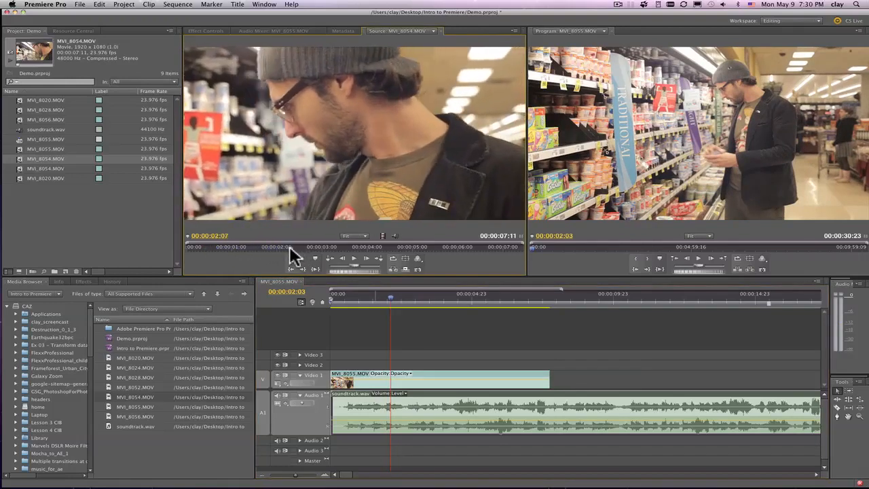
key(i)
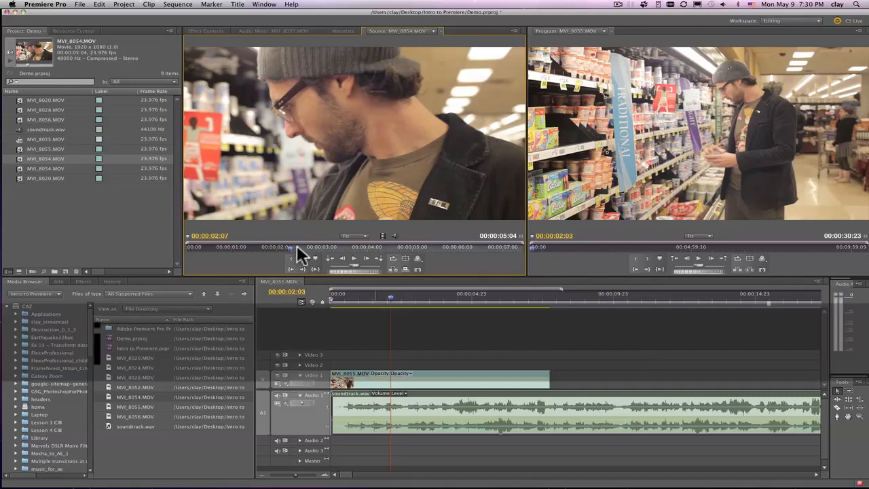
key(space)
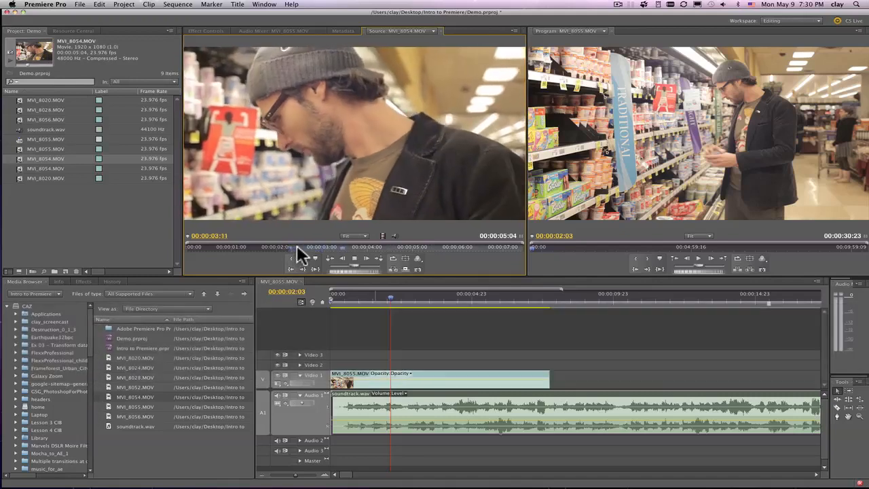
key(o)
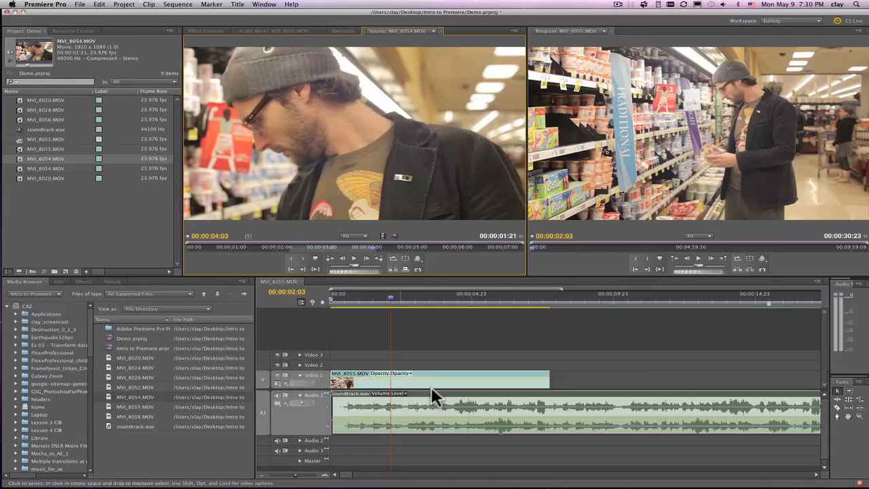
Step: Lock the Audio 1 track and overwrite only the video of the marked MVI_8054.MOV onto Video 1 at 00:00:02:03
click(290, 394)
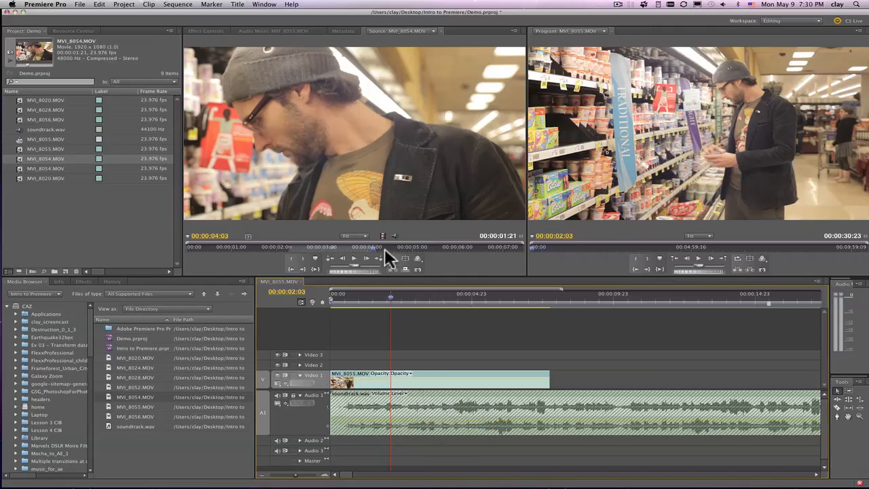
drag(383, 235, 397, 383)
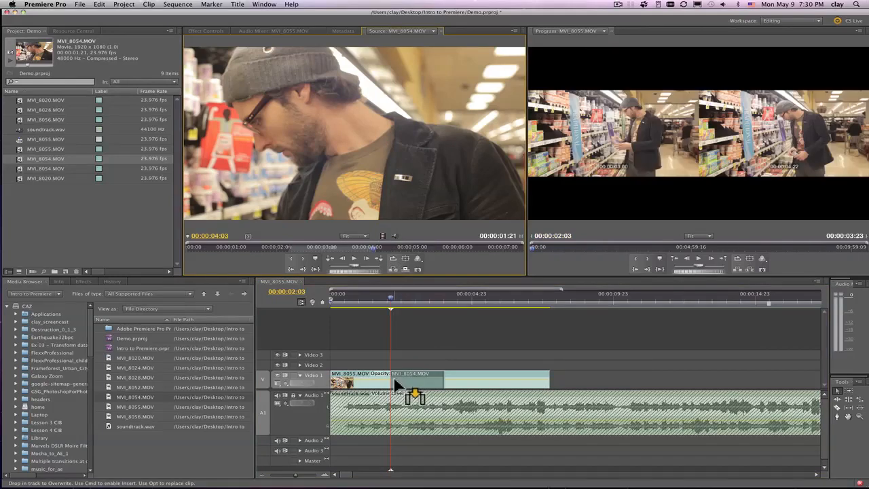
drag(397, 384, 399, 387)
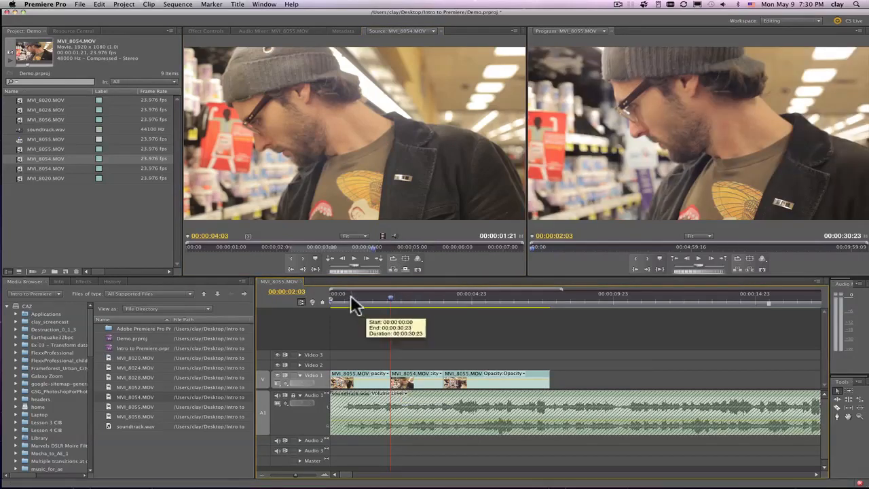
Step: Play the sequence from the beginning to review the MVI_8054.MOV cutaway, and return the playhead to 00:00:00:00
drag(349, 298, 322, 300)
key(space)
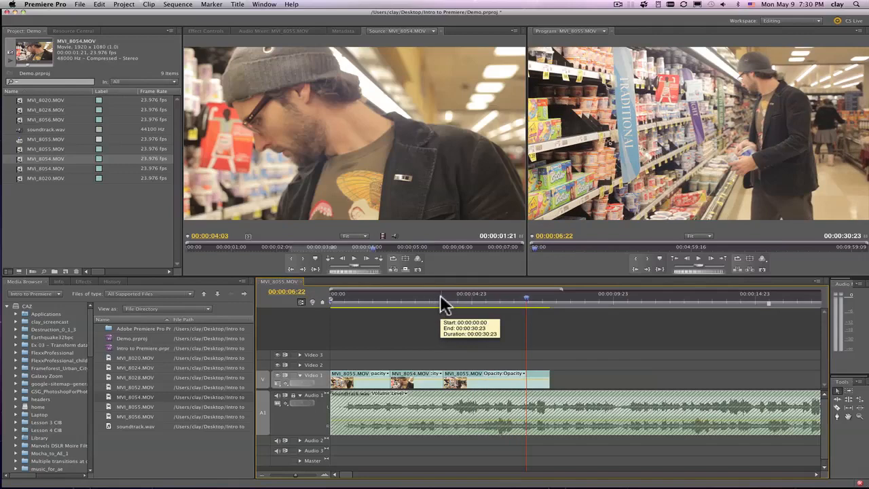
drag(405, 299, 318, 297)
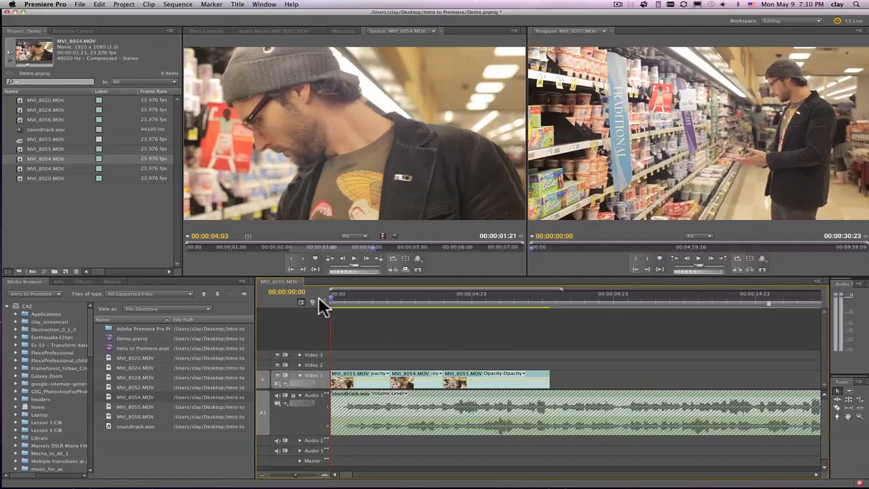
Step: Open the MVI_8055.MOV clip in the Source monitor and move its playhead to 00:00:04:00
click(19, 170)
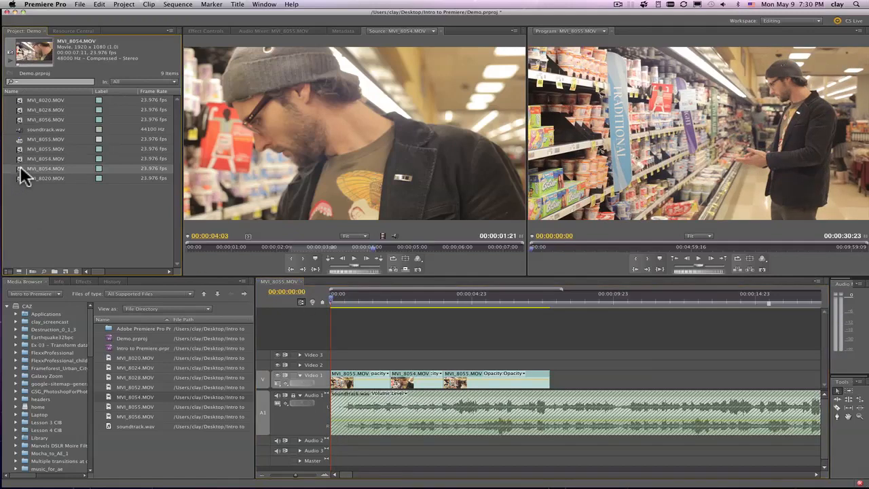
click(19, 179)
click(18, 149)
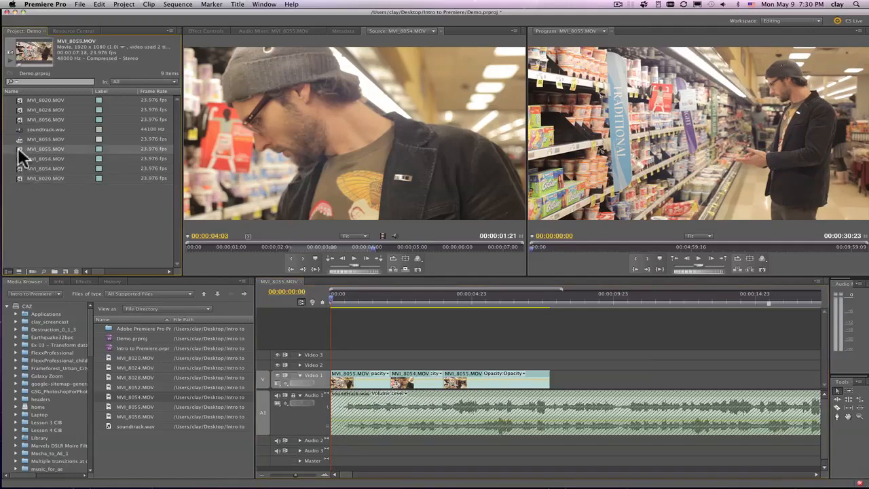
click(20, 158)
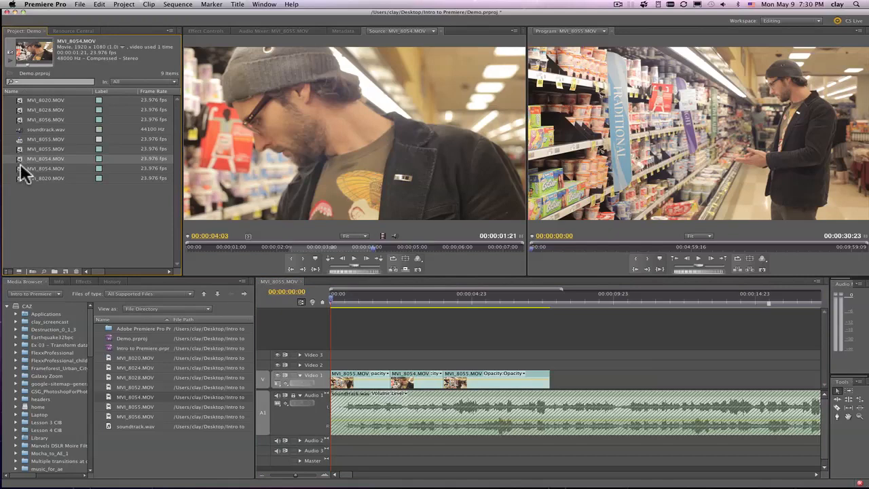
click(21, 167)
click(19, 148)
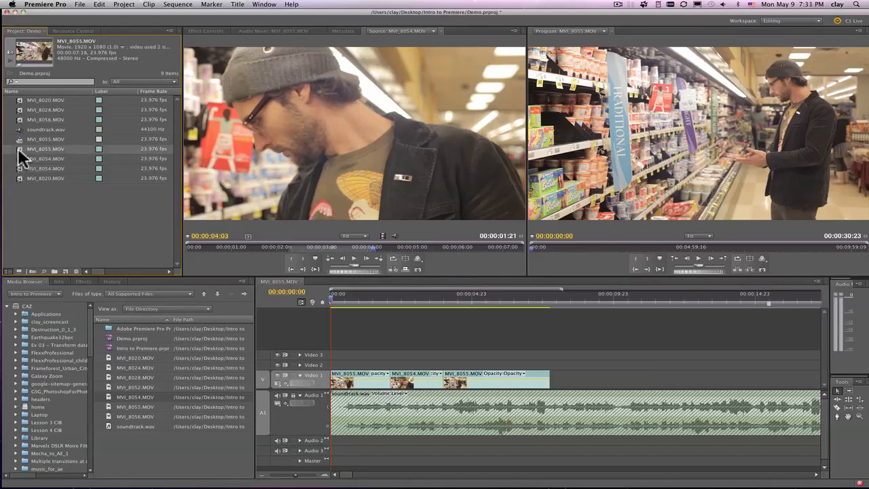
double_click(18, 150)
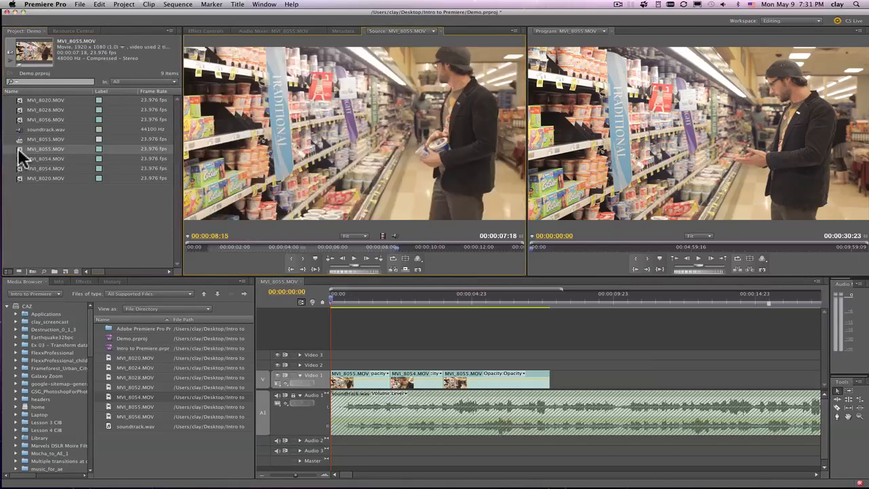
click(281, 246)
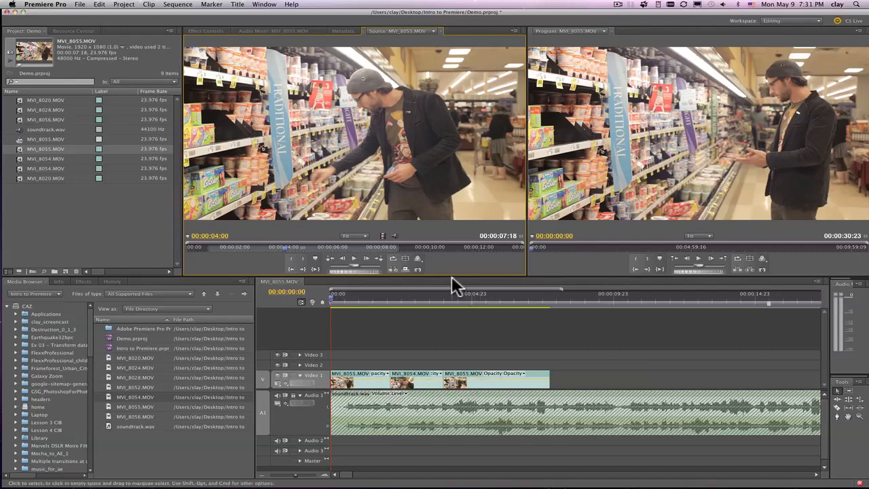
Step: Try inserting the marked MVI_8055.MOV clip at the start of the sequence, and undo the insert
click(393, 269)
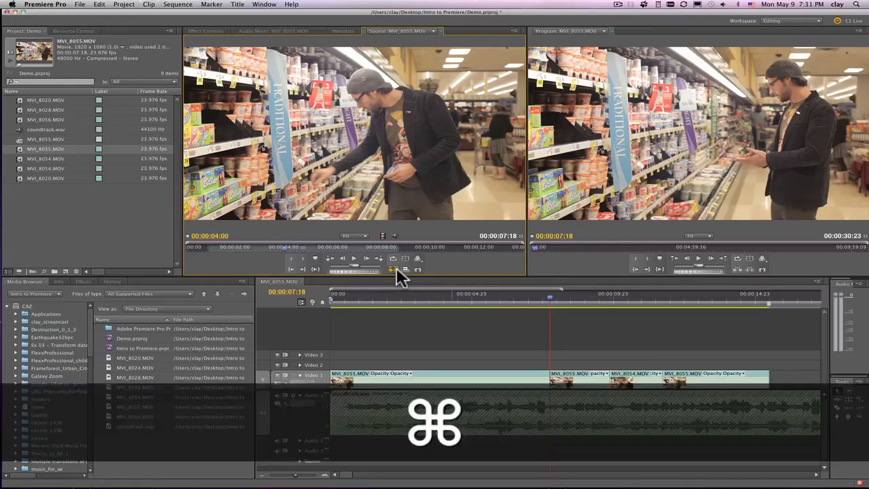
key(super+z)
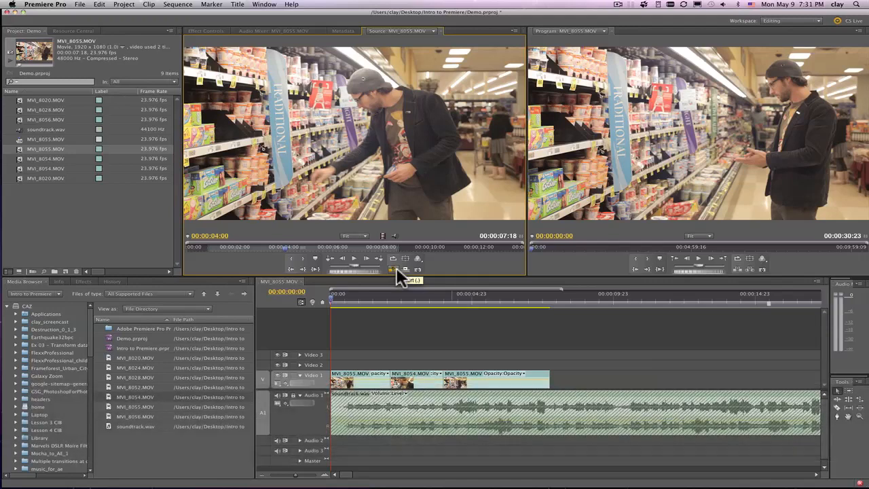
drag(382, 236, 333, 375)
Step: Shorten the marked MVI_8055.MOV source range to 00:00:02:09 and insert only its video at the start of Video 1
drag(398, 248, 272, 247)
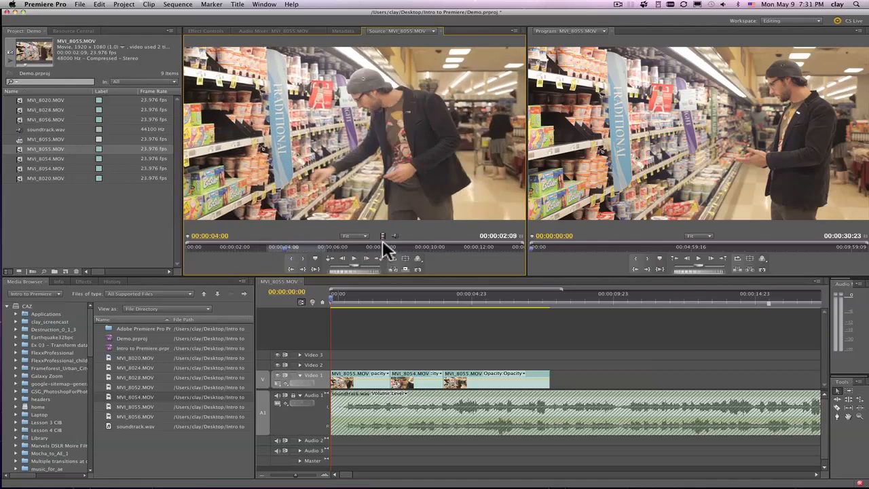
drag(382, 235, 333, 381)
key(super)
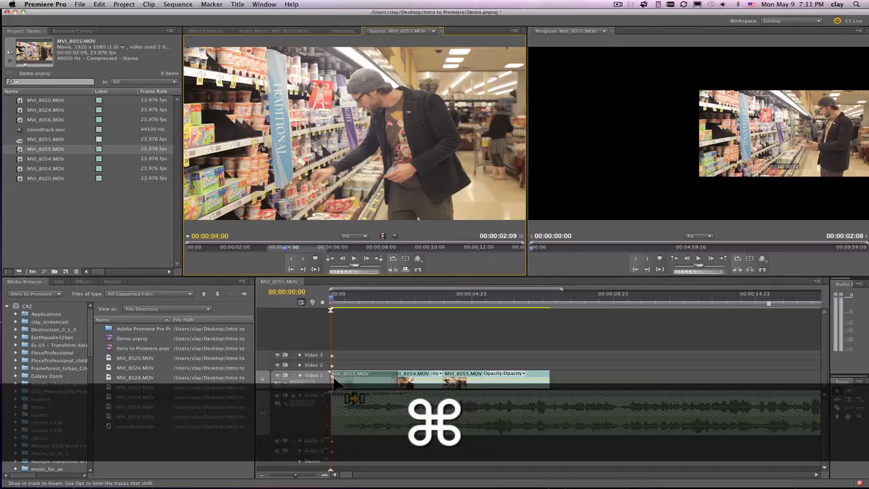
drag(333, 381, 333, 382)
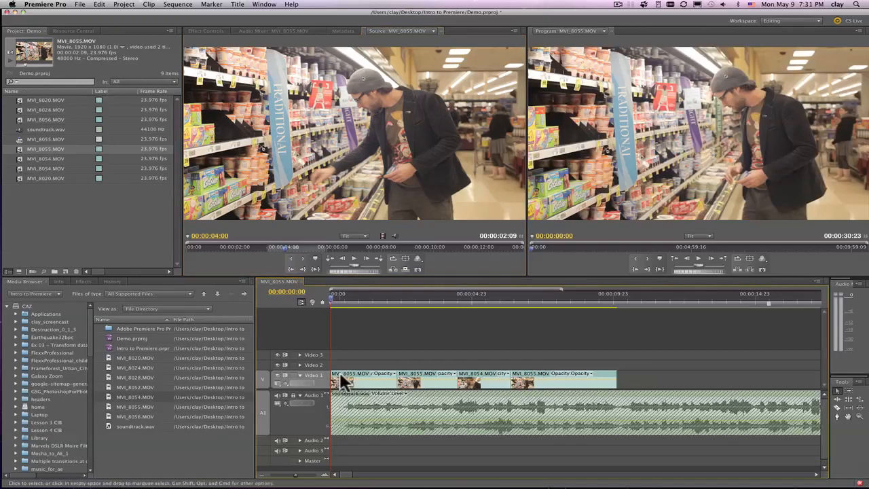
Step: Play the sequence from the beginning and scrub across the cut between the first two MVI_8055.MOV clips
key(space)
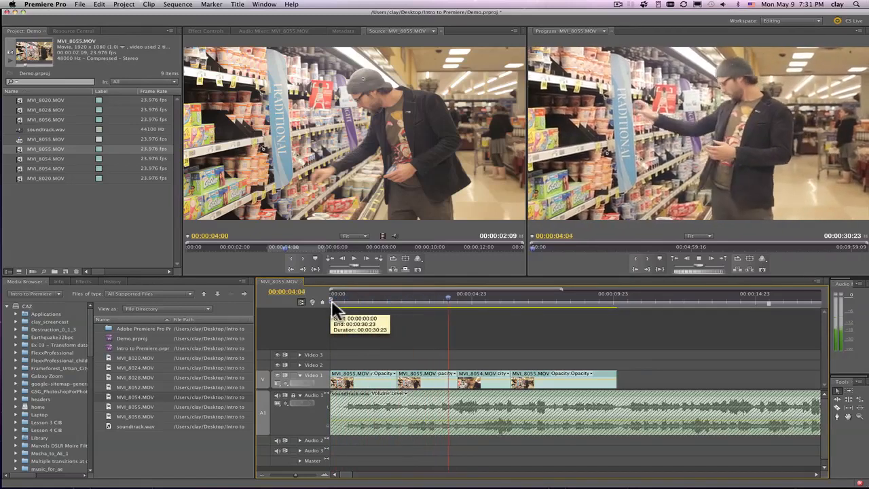
key(space)
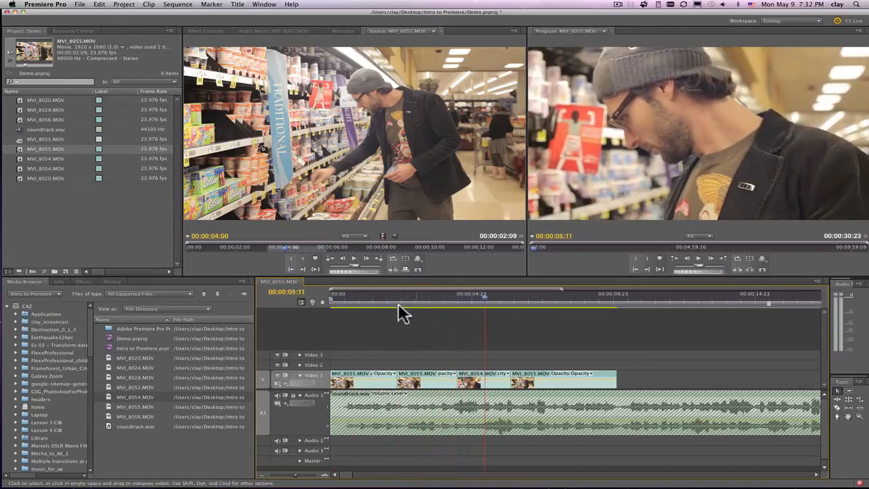
click(367, 296)
click(421, 297)
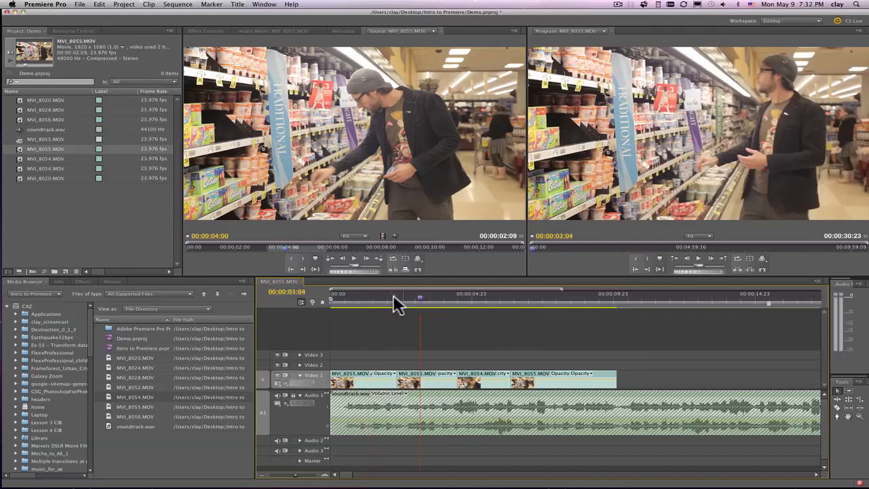
click(388, 296)
click(417, 296)
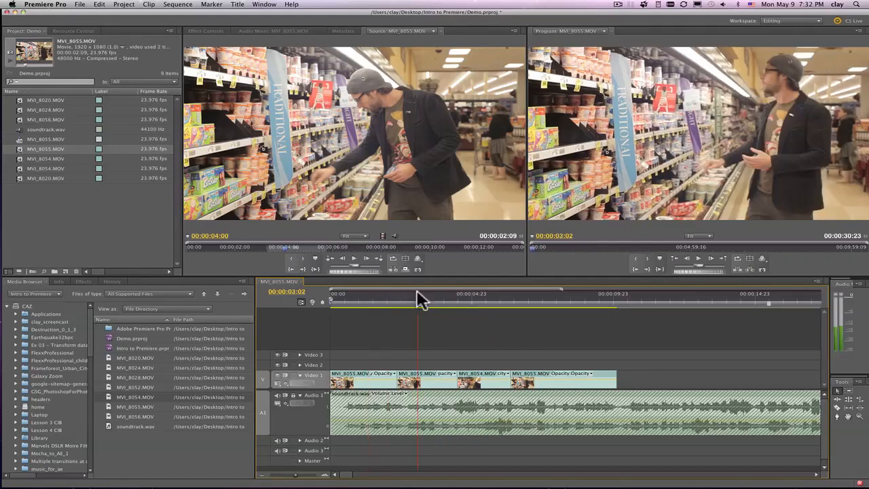
Step: Ripple-delete the second MVI_8055.MOV clip on Video 1 and play the sequence to review the edit
click(425, 373)
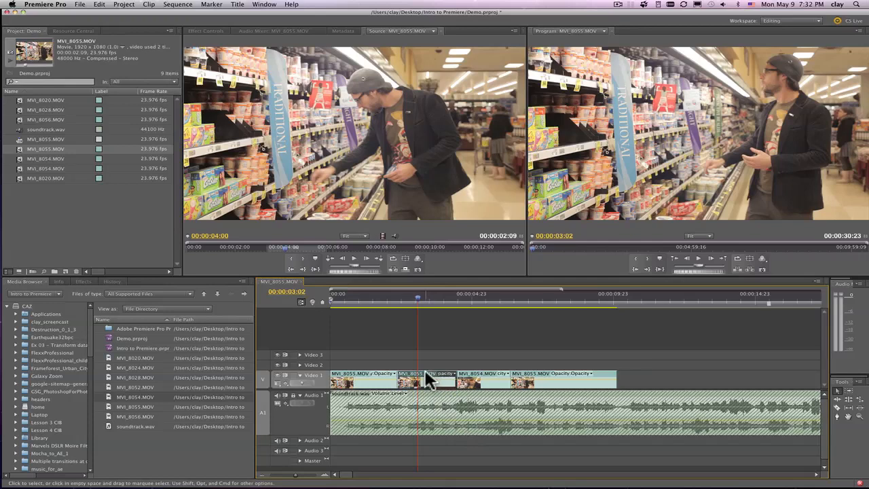
right_click(425, 372)
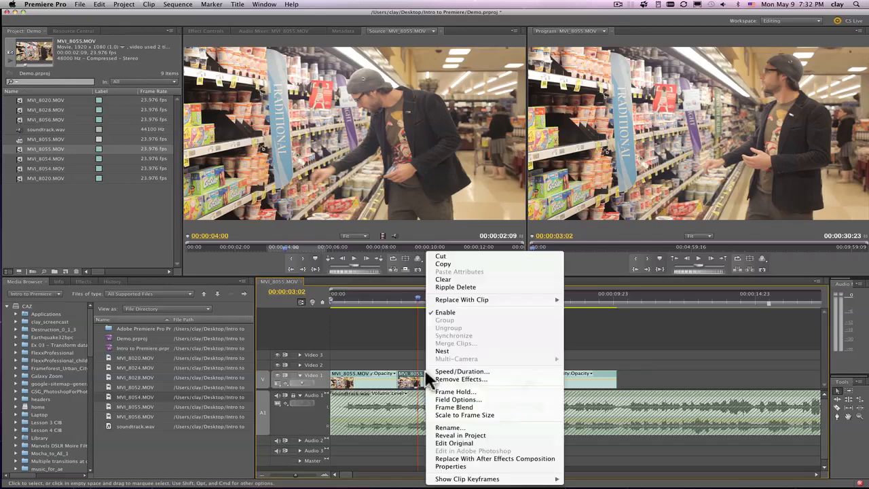
click(454, 287)
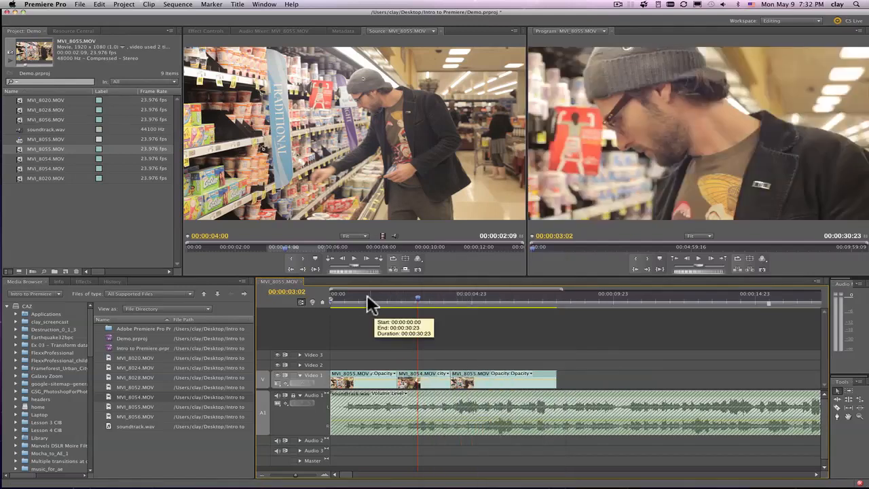
click(346, 298)
key(space)
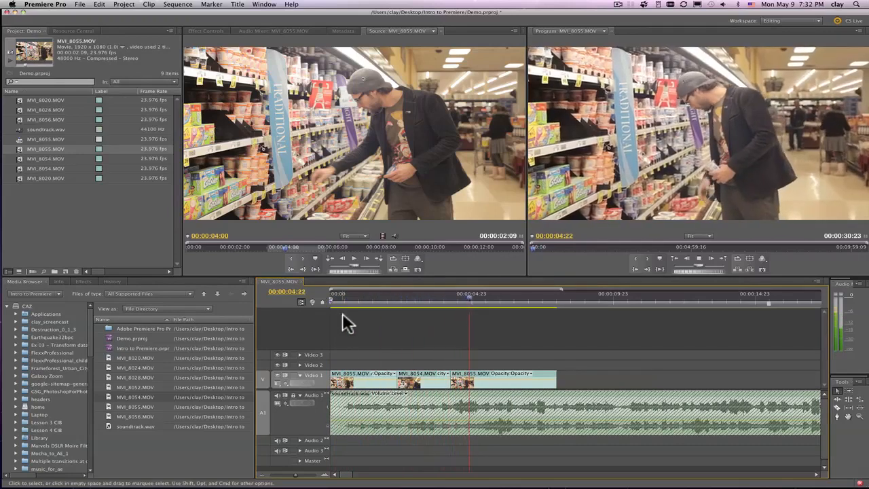
key(space)
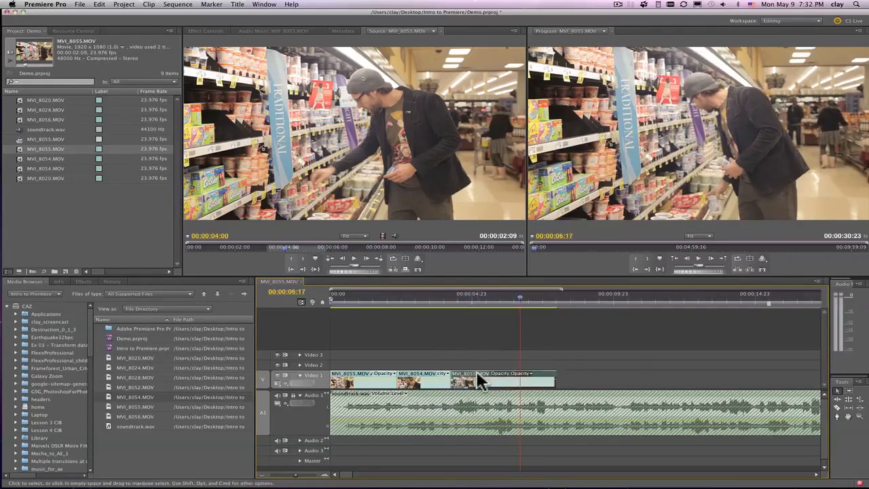
Step: Shift the last MVI_8055.MOV clip away from MVI_8054.MOV on Video 1 and ripple-delete the gap between them
drag(477, 370, 506, 380)
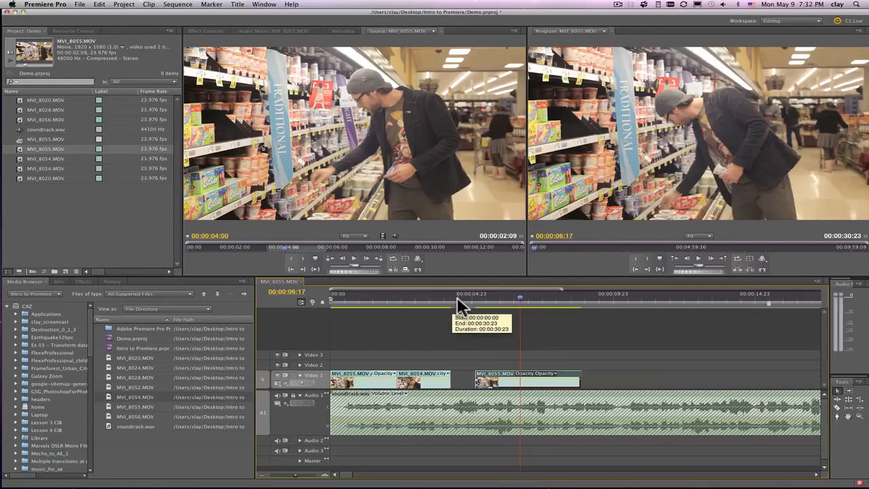
click(458, 297)
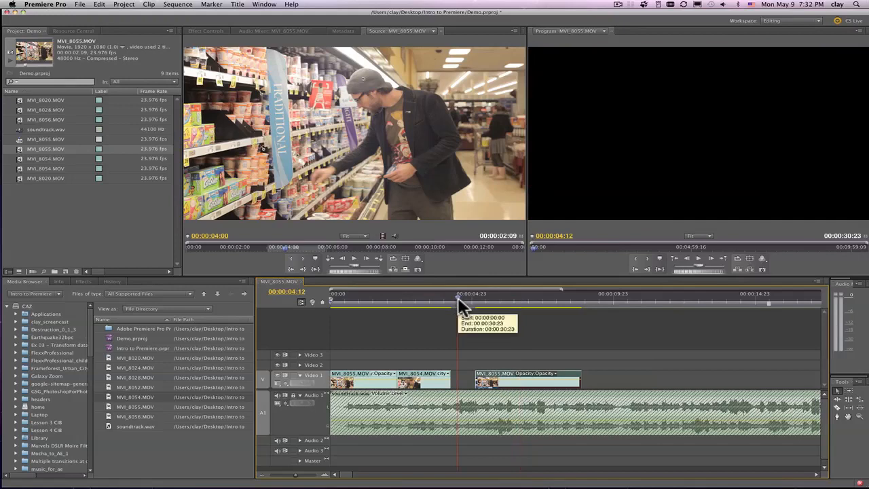
right_click(460, 381)
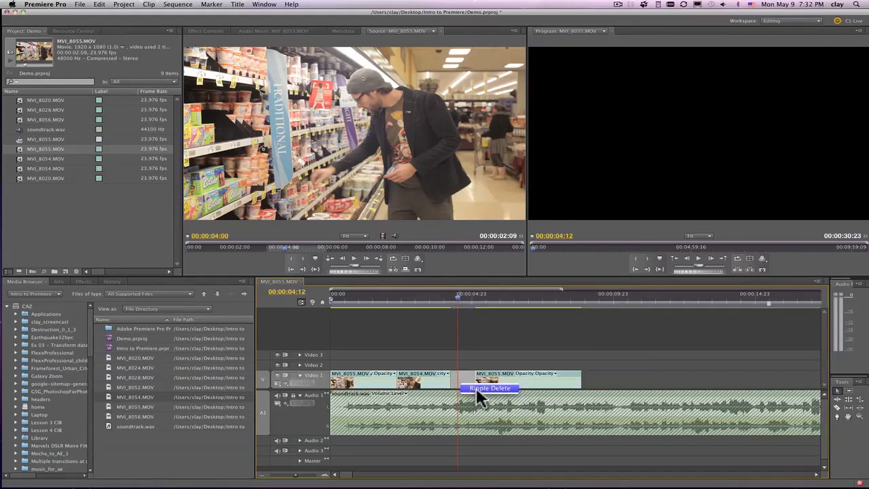
click(476, 389)
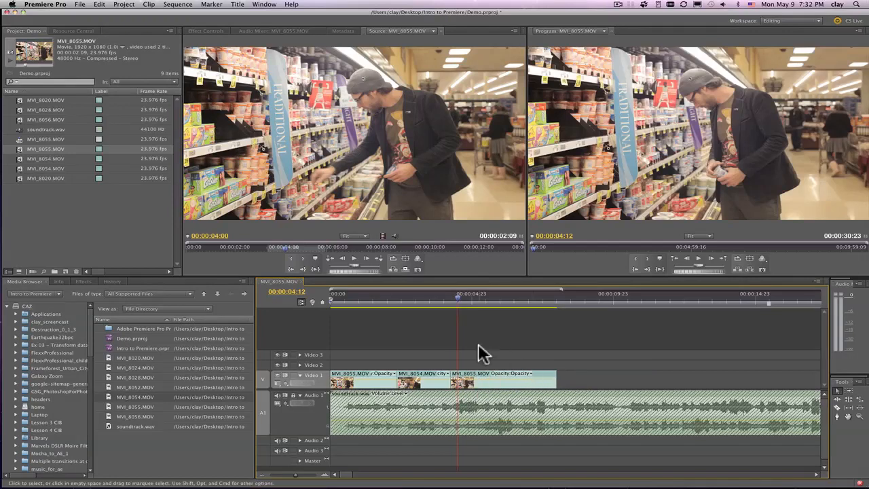
Step: Unlock the Audio 1 track and trim the end of soundtrack.wav to align with the end of the last video clip
key(minus)
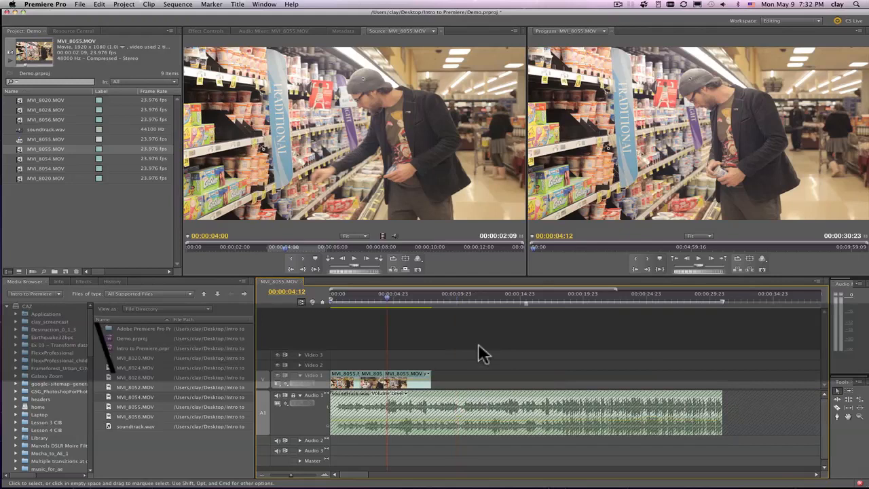
click(292, 395)
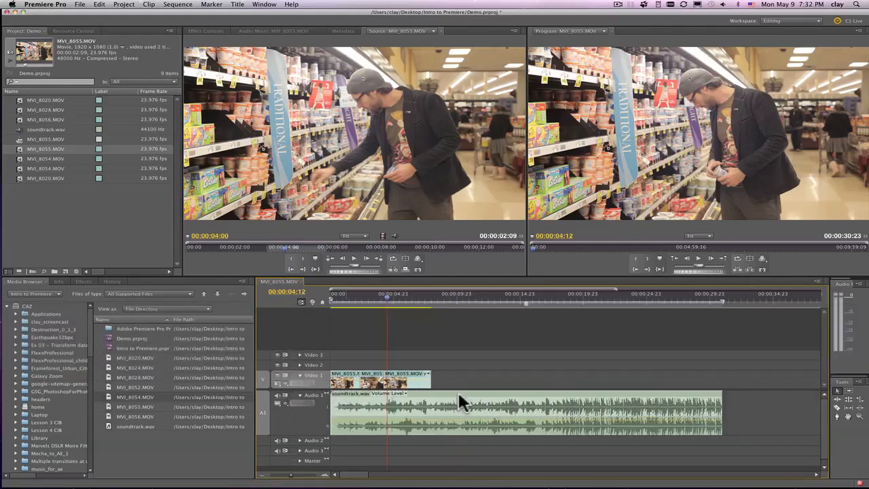
drag(722, 397, 429, 395)
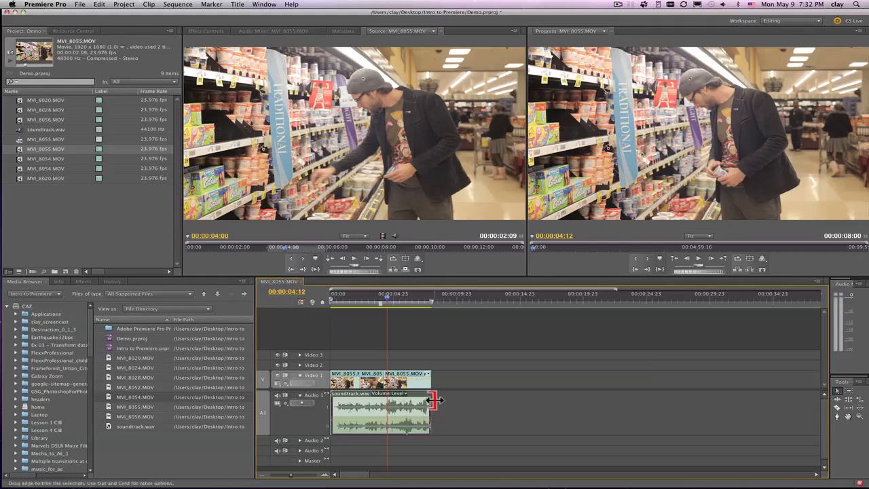
mouse_move(433, 400)
mouse_down()
mouse_move(483, 400)
mouse_move(418, 400)
mouse_up()
click(300, 301)
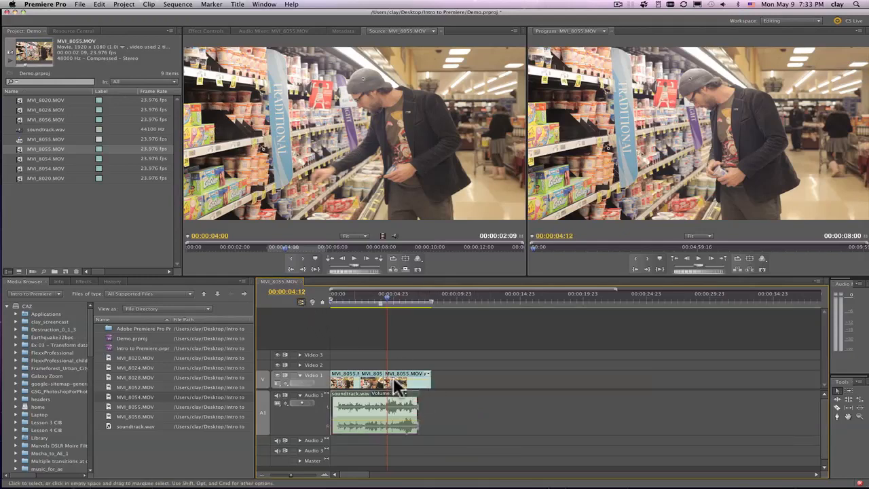
mouse_move(418, 402)
mouse_down()
mouse_move(445, 398)
mouse_move(430, 400)
mouse_up()
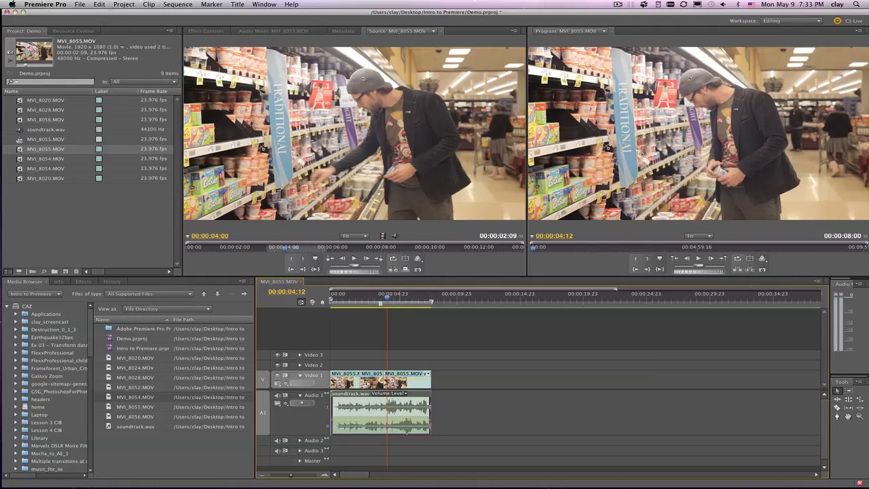
Step: Save the Demo project
click(79, 4)
click(86, 76)
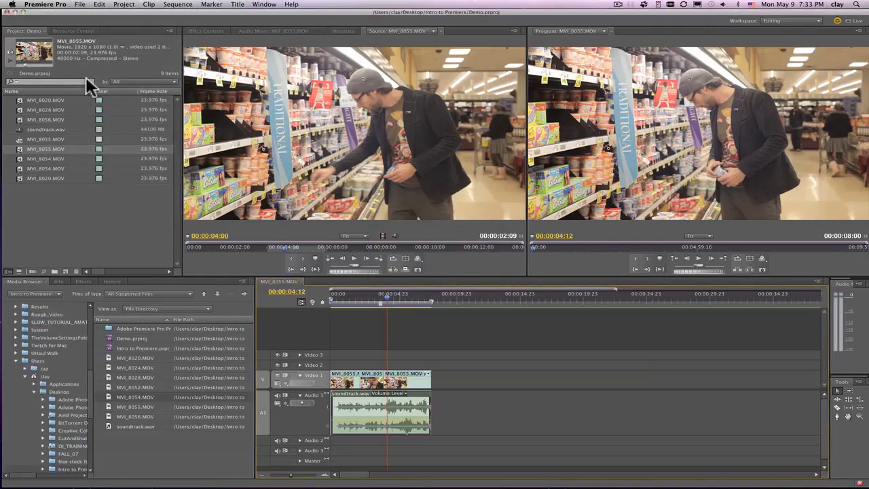
Step: Open the media export settings for the sequence, look through the available formats, and enable Match Sequence Settings
click(81, 5)
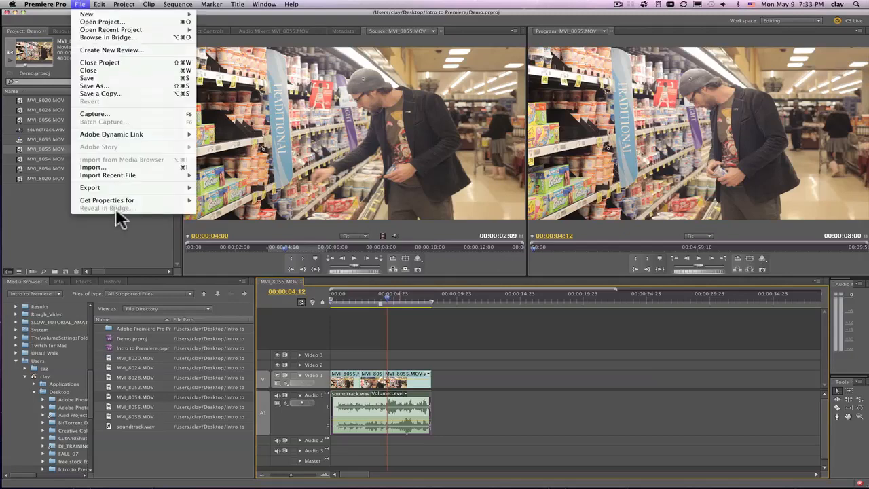
mouse_move(113, 189)
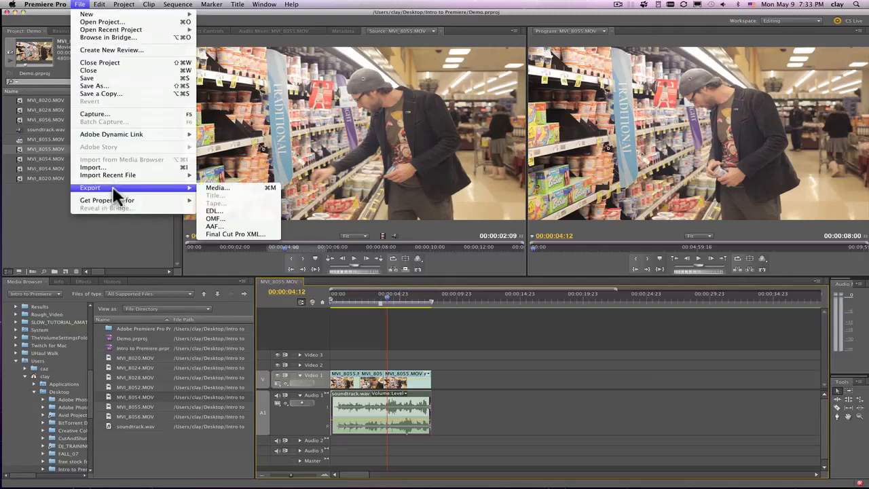
click(255, 188)
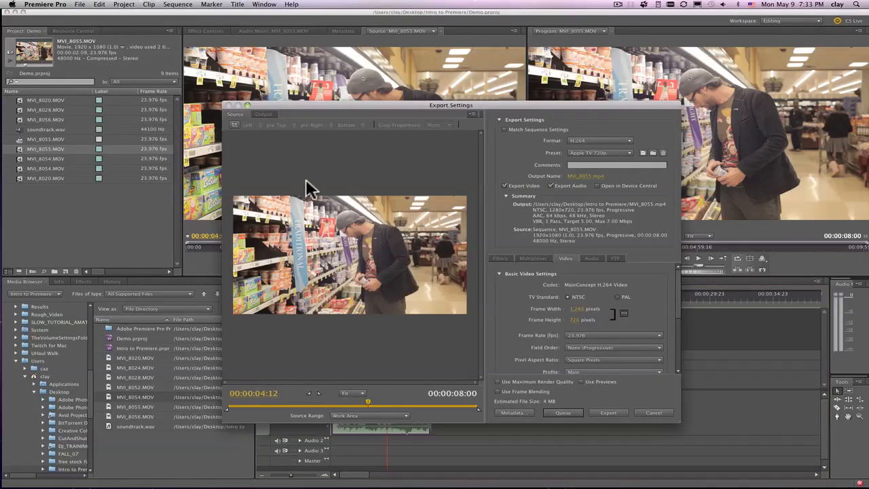
click(578, 139)
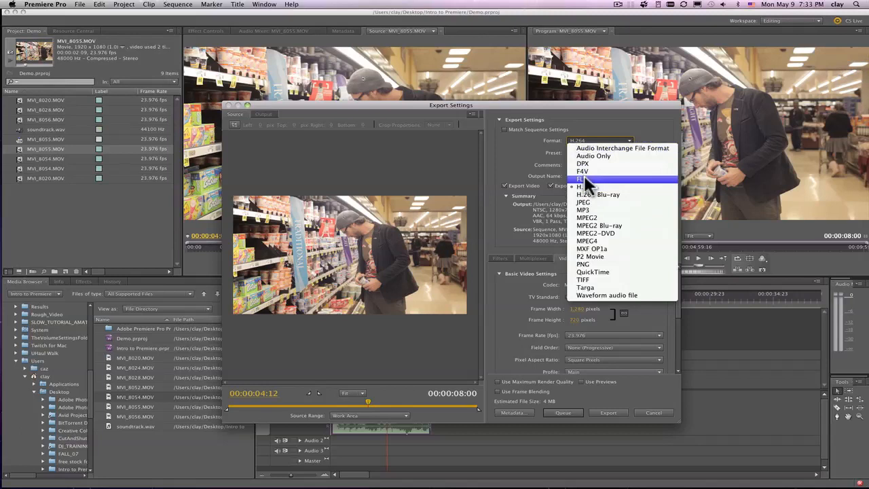
click(504, 129)
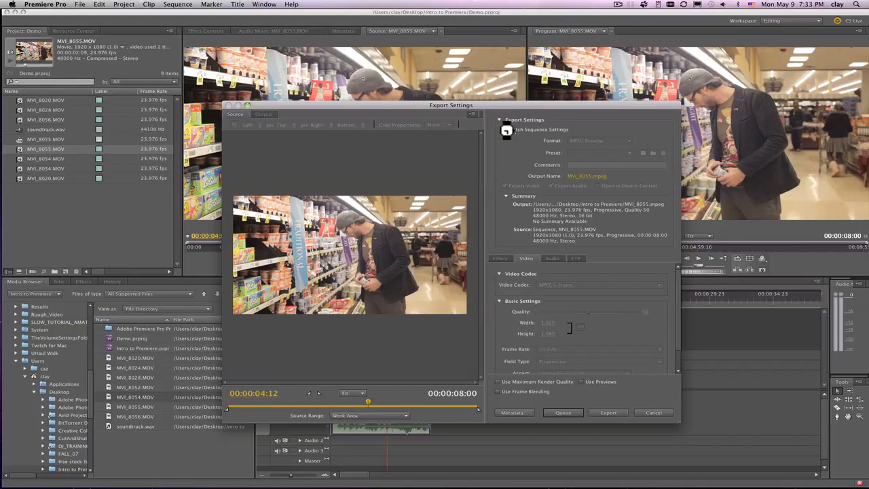
Step: Turn off Match Sequence Settings and apply the Vimeo HD preset to the H.264 export
click(504, 129)
click(575, 153)
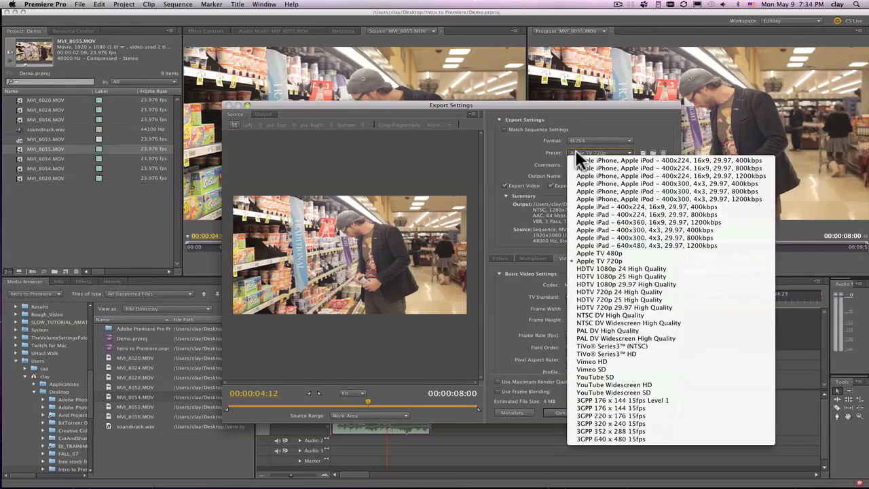
click(593, 361)
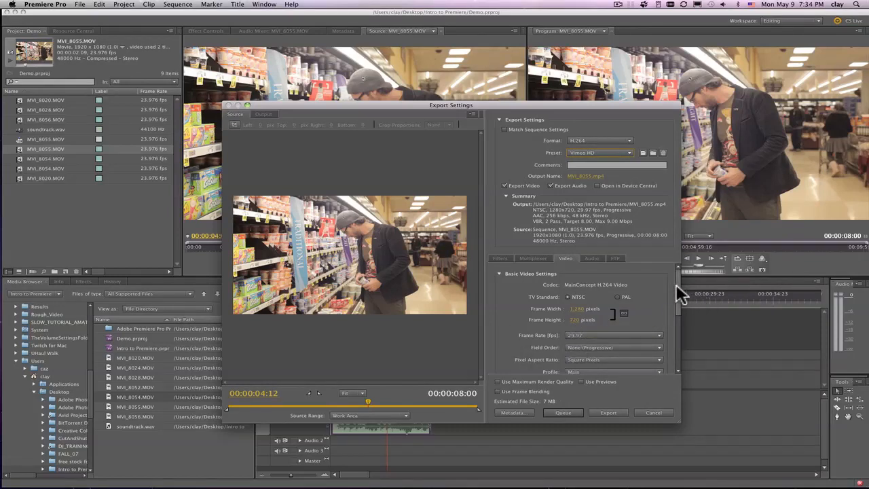
Step: Set the frame rate in the export's basic video settings to 24 fps
scroll(676, 284, down, 3)
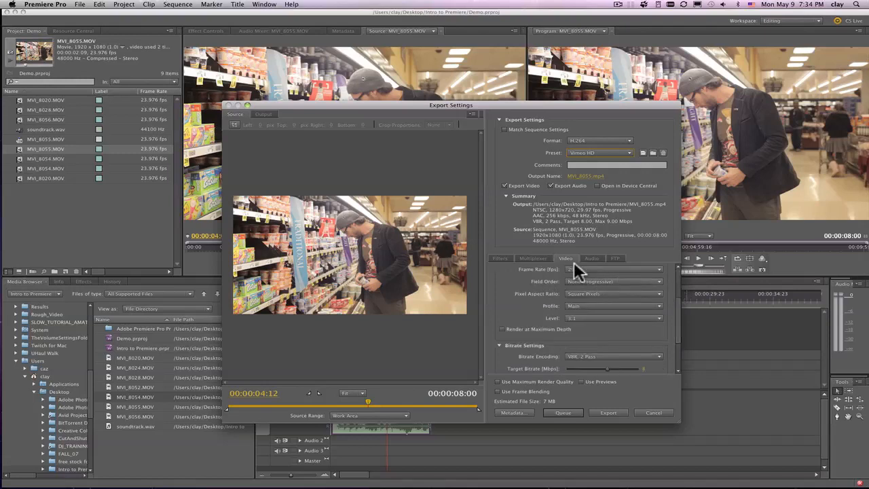
click(603, 269)
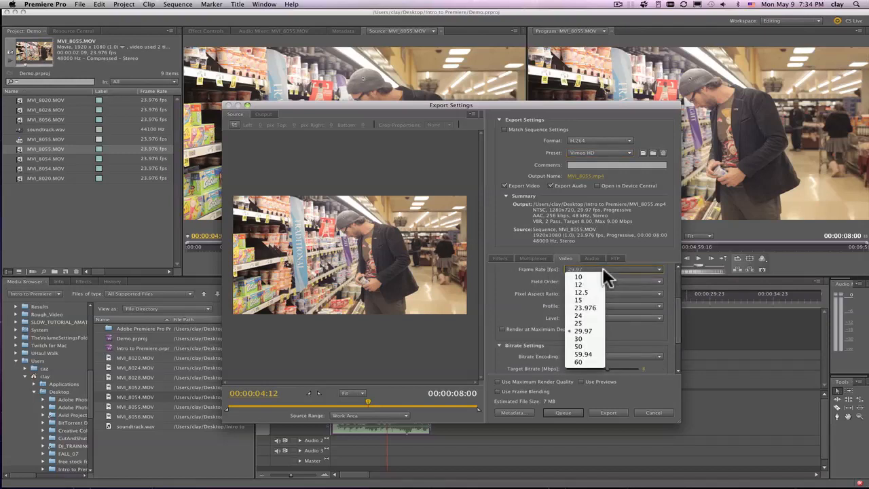
click(584, 316)
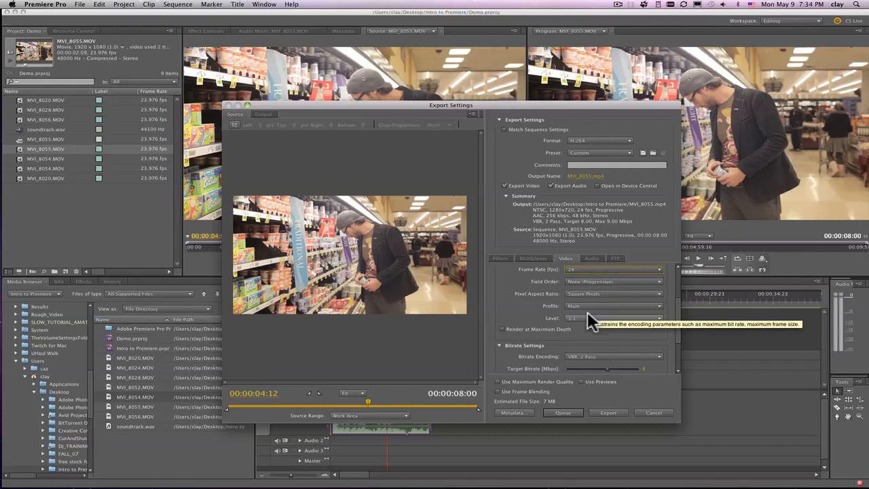
Step: Name the output file Test_for_web with the Desktop as its save location, and export the sequence
click(575, 175)
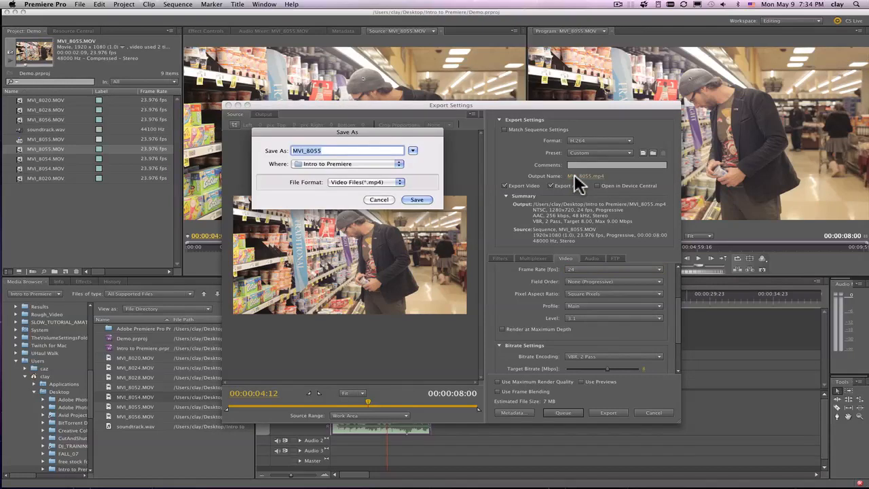
text(Test)
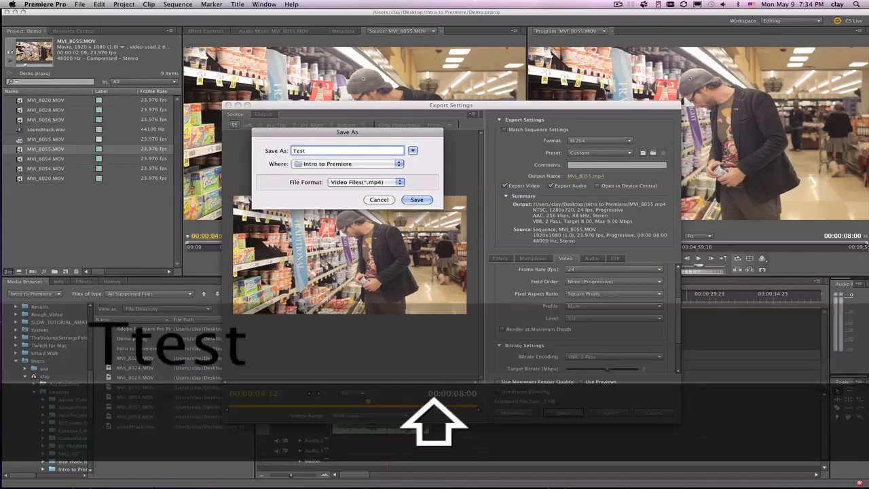
text(_for_web)
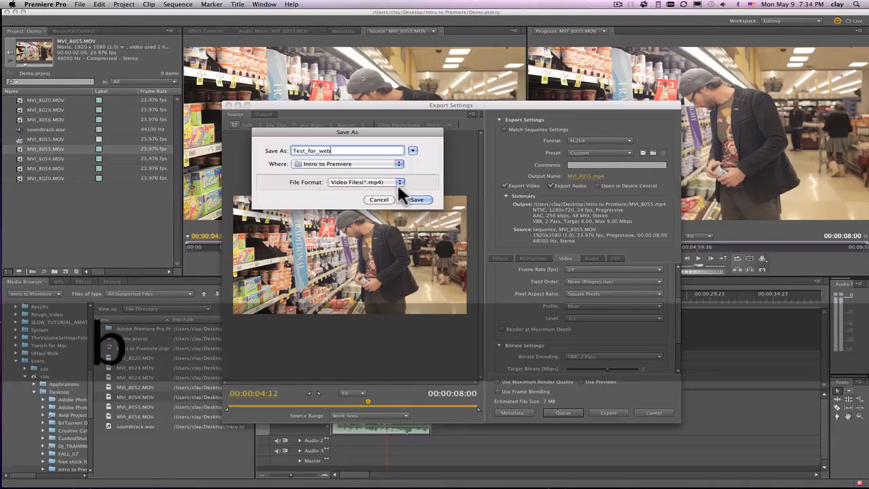
click(311, 162)
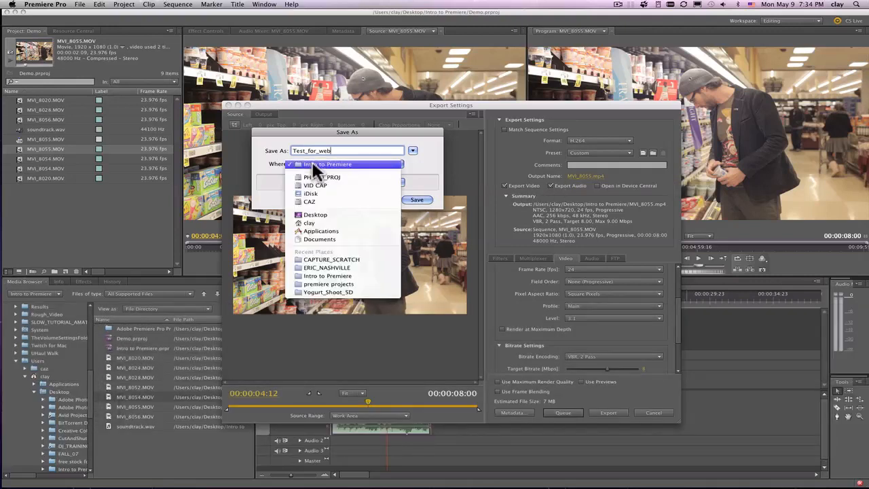
click(320, 215)
click(416, 200)
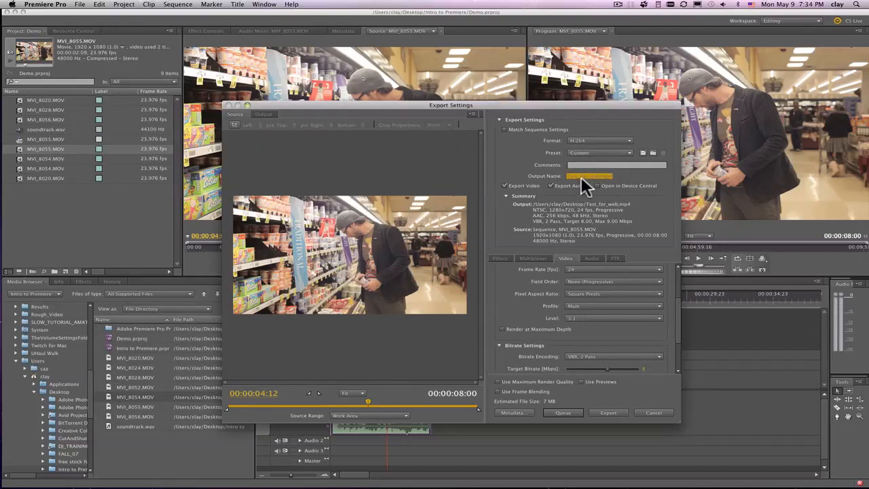
click(600, 411)
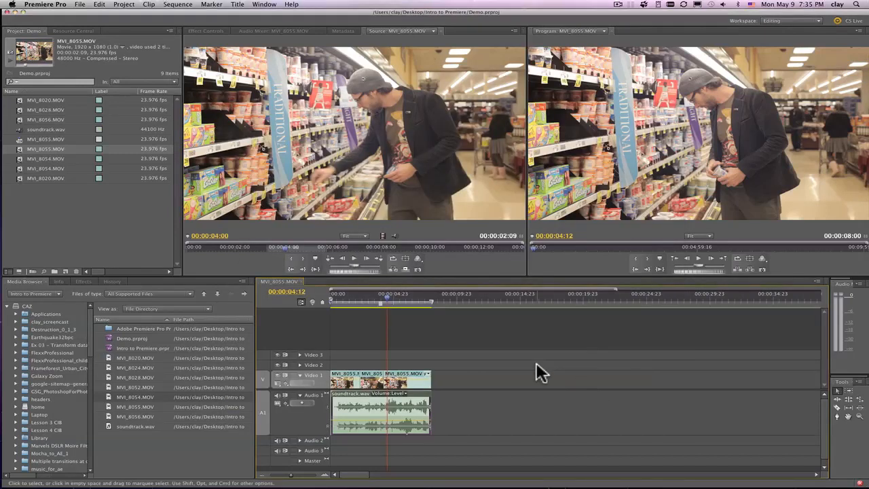
Step: Hide Premiere Pro and open the exported Test_for_web.mp4 from the desktop in QuickTime Player
key(super+h)
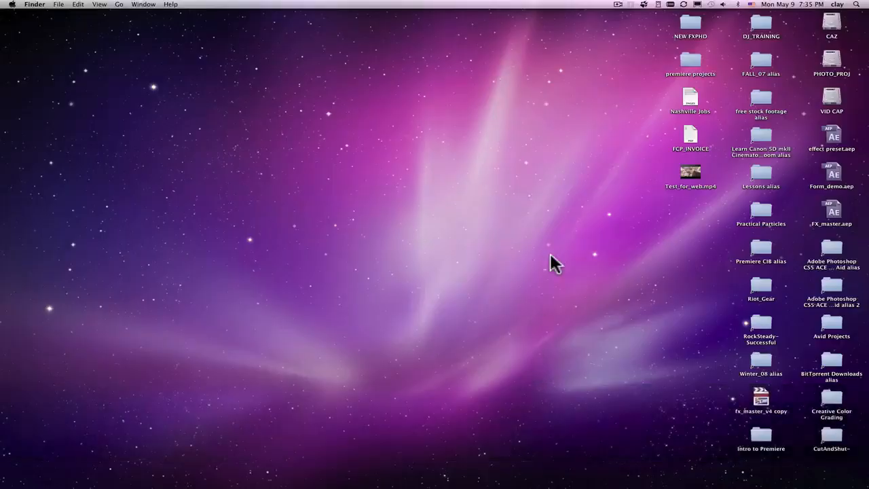
right_click(690, 171)
mouse_move(729, 181)
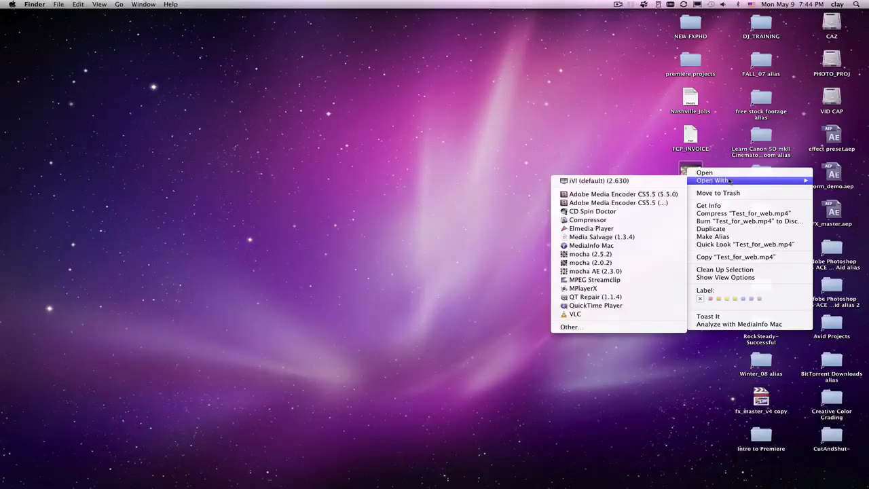
click(594, 306)
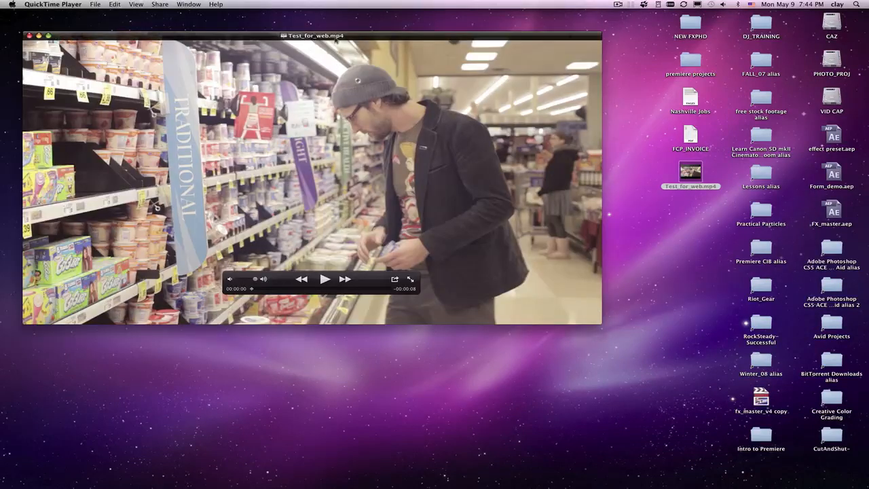
Step: Reposition the Test_for_web.mp4 player window, play the video and lower its volume
drag(341, 36, 352, 23)
key(space)
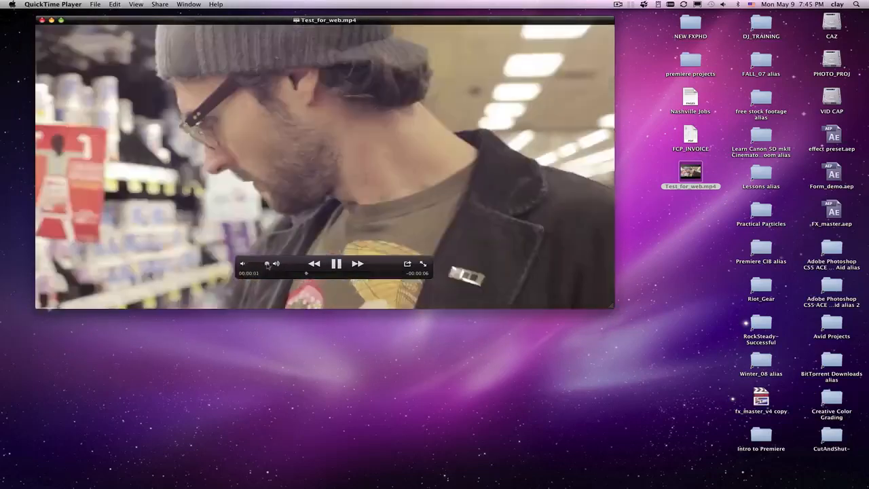
drag(268, 264, 259, 264)
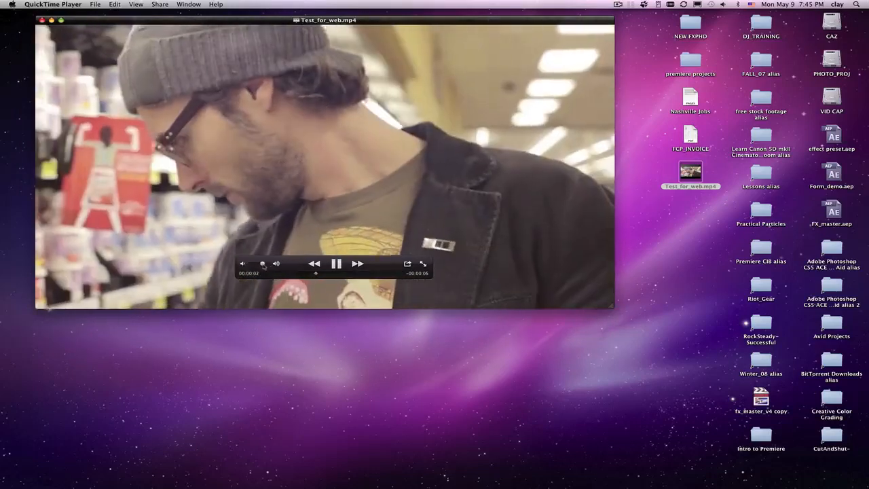